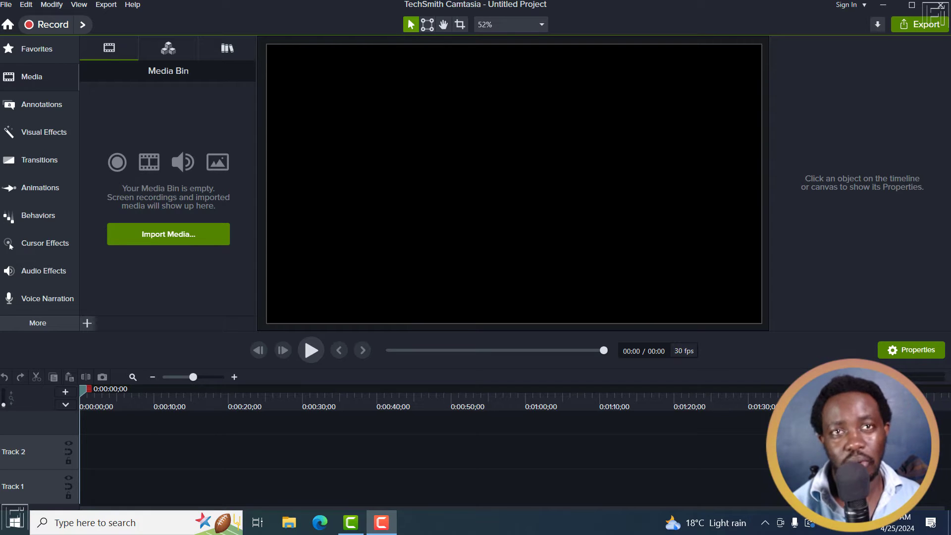
Step: Import the Batch Burn Subtitles recording into the Media Bin
click(199, 242)
click(182, 93)
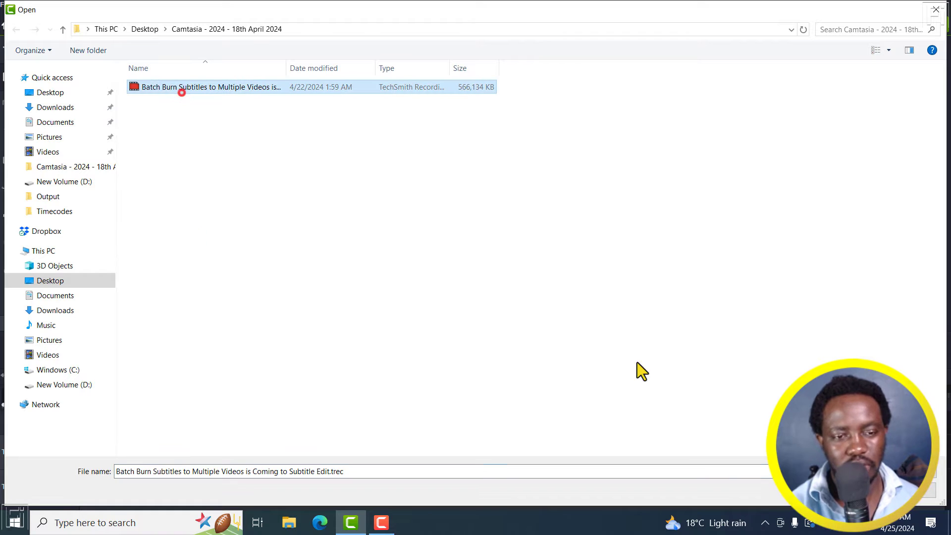
click(925, 488)
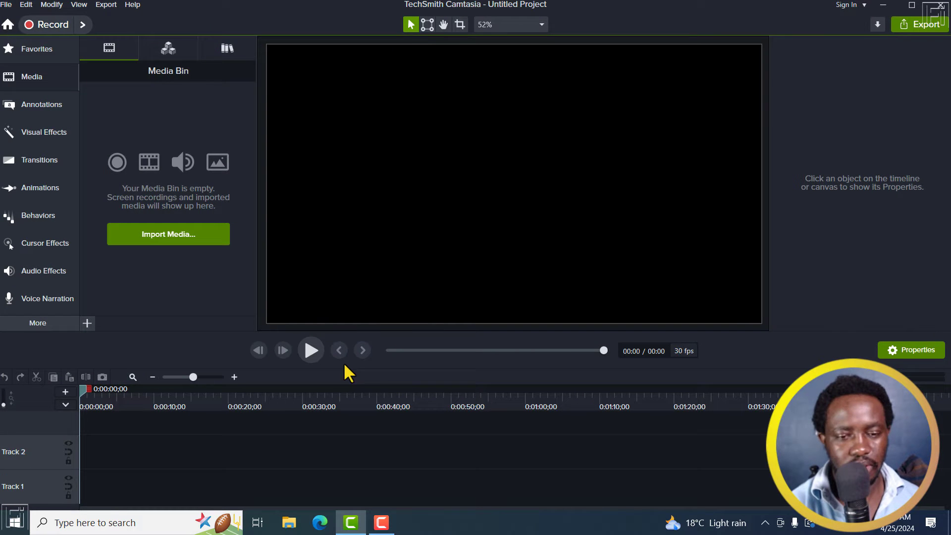
Step: Place the recording on the timeline, screen on Track 1 and camera on Track 2, and zoom to fit
drag(206, 335, 206, 253)
mouse_move(130, 159)
mouse_down()
mouse_move(239, 282)
mouse_move(174, 505)
mouse_move(69, 483)
mouse_up()
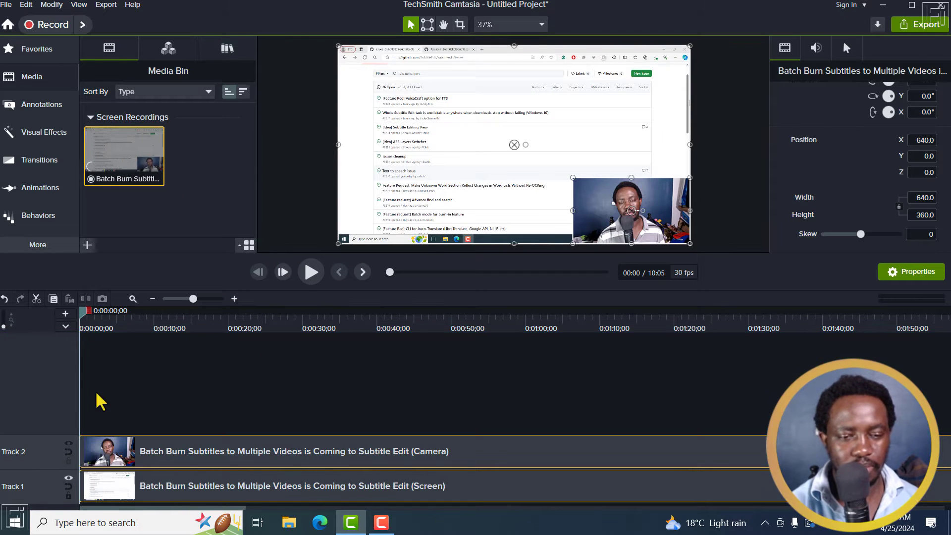
click(132, 298)
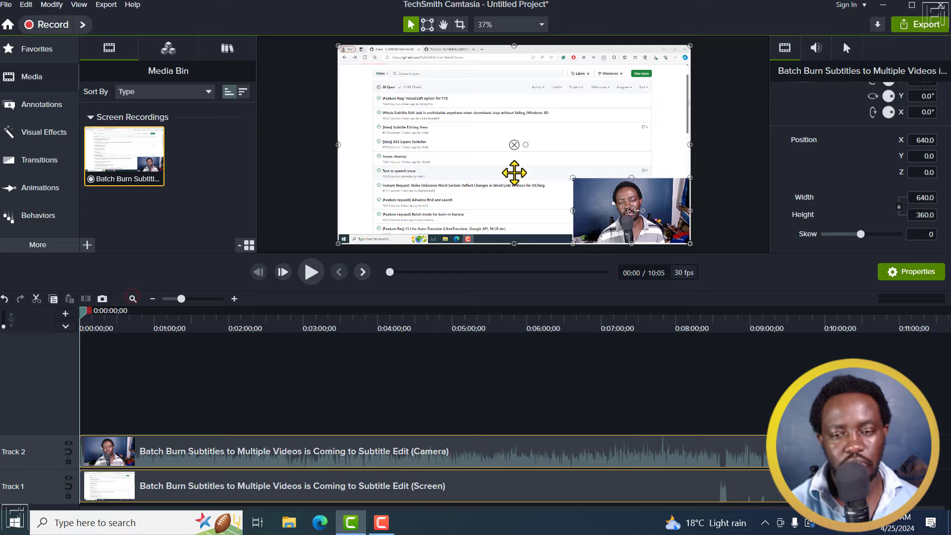
click(333, 375)
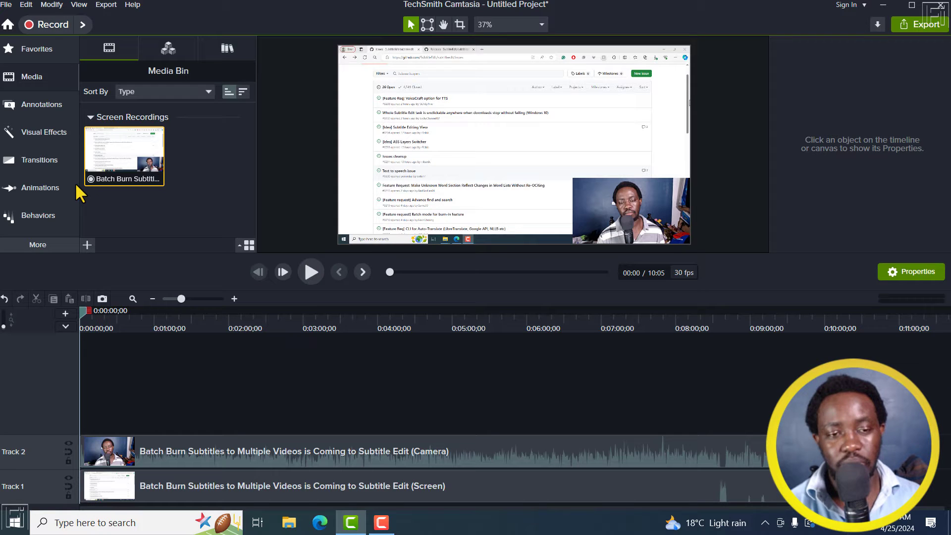
Step: Try the Mask effect on the camera clip, then set annotation shapes to the Bold style
click(46, 133)
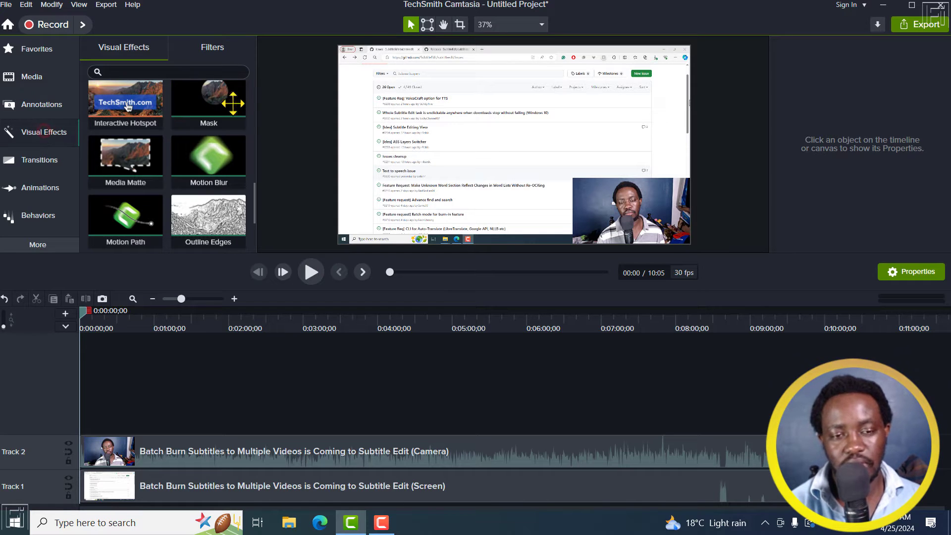
drag(232, 103, 194, 452)
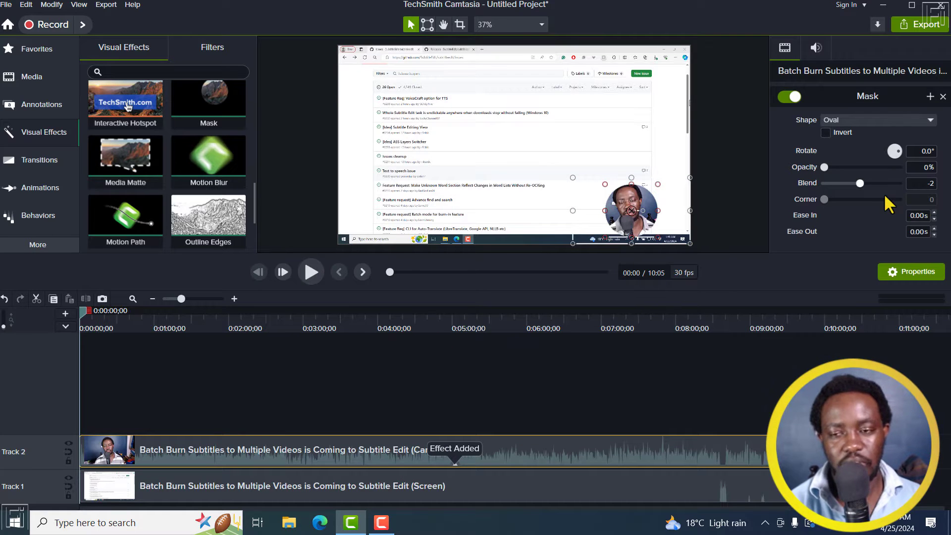
click(942, 97)
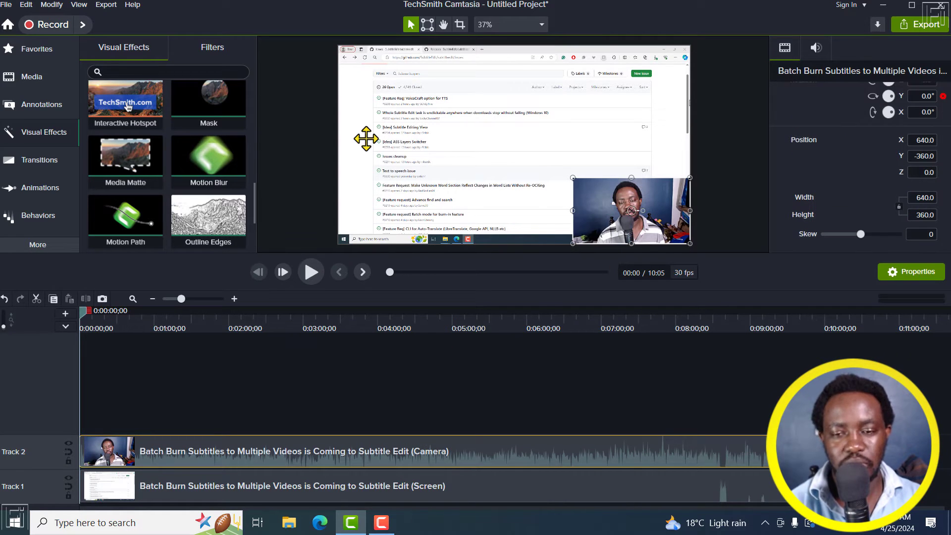
click(32, 106)
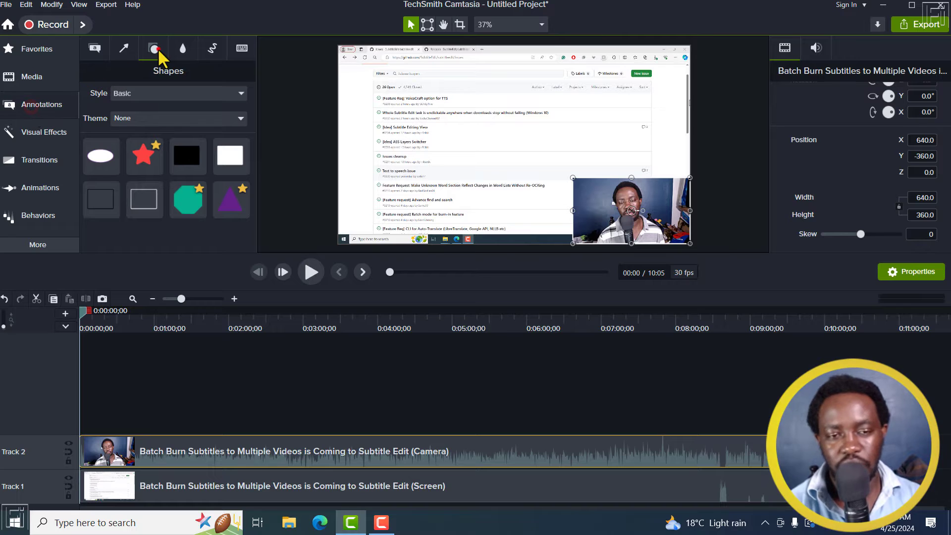
click(145, 95)
click(140, 155)
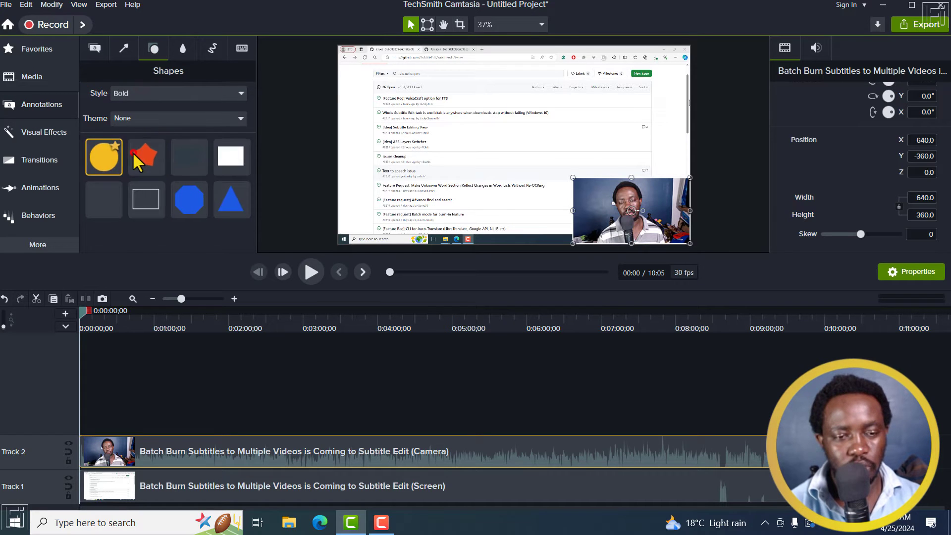
Step: Add a yellow circle at the playhead, extend it, resize to 336×336, and move it over the camera inset
right_click(102, 161)
click(129, 175)
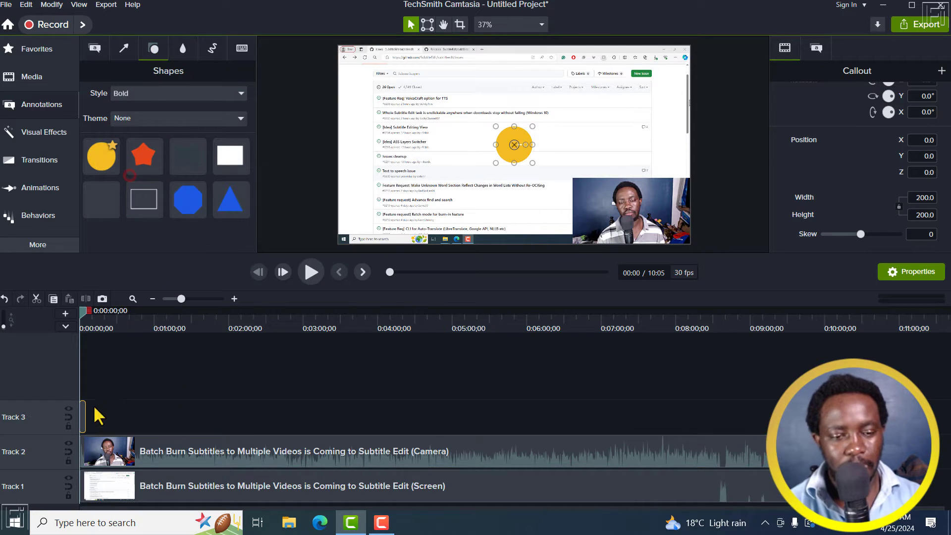
drag(83, 415, 787, 415)
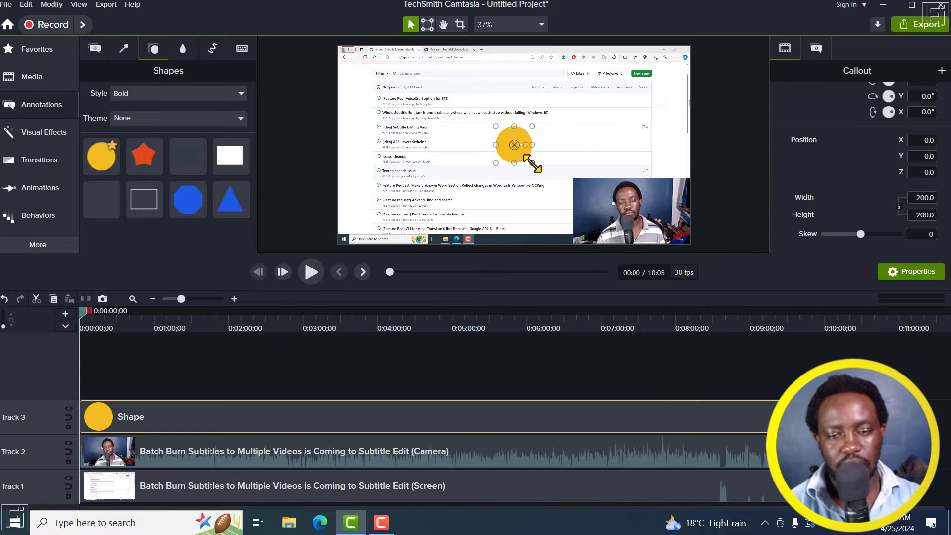
drag(533, 165, 558, 188)
drag(456, 256, 451, 328)
drag(517, 194, 648, 268)
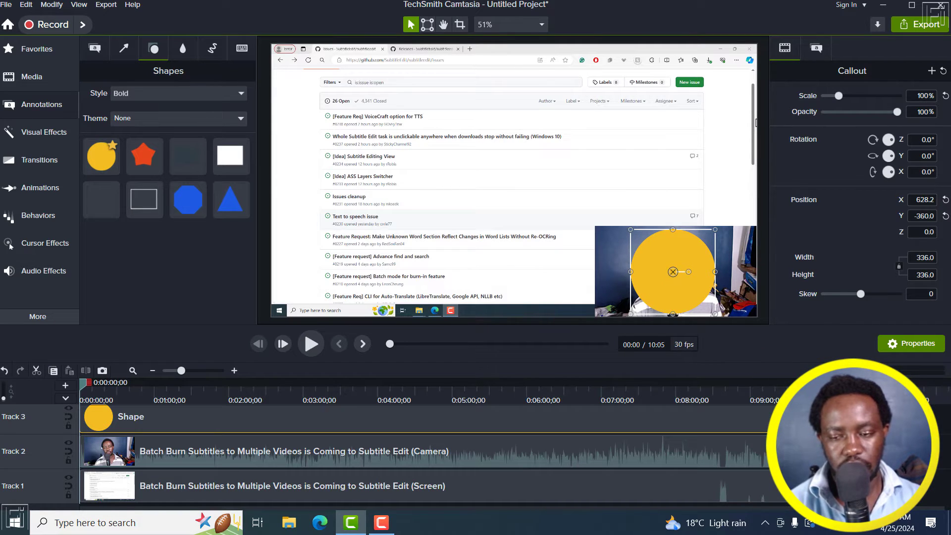
Step: Set Track 3's Track Matte Mode to Alpha so the yellow circle crops the webcam
key(Escape)
key(ctrl+s)
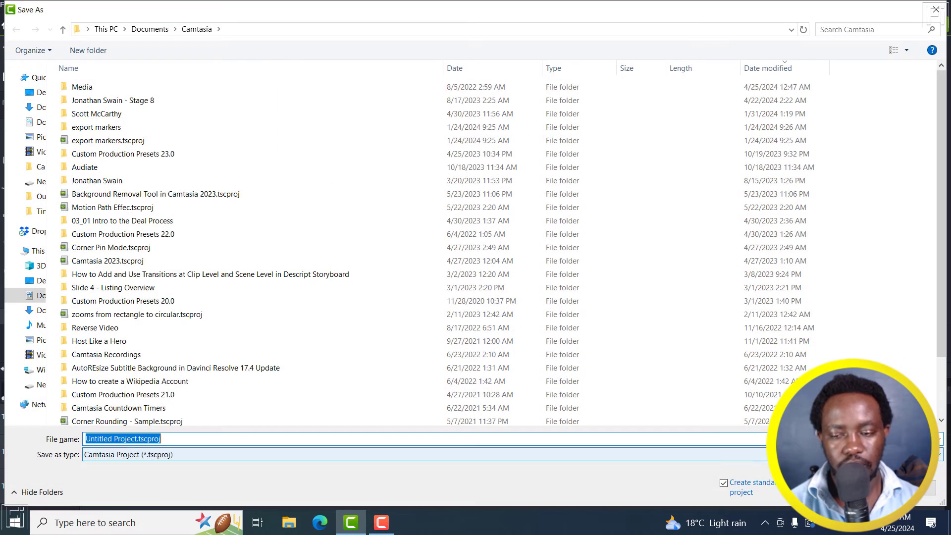
key(Escape)
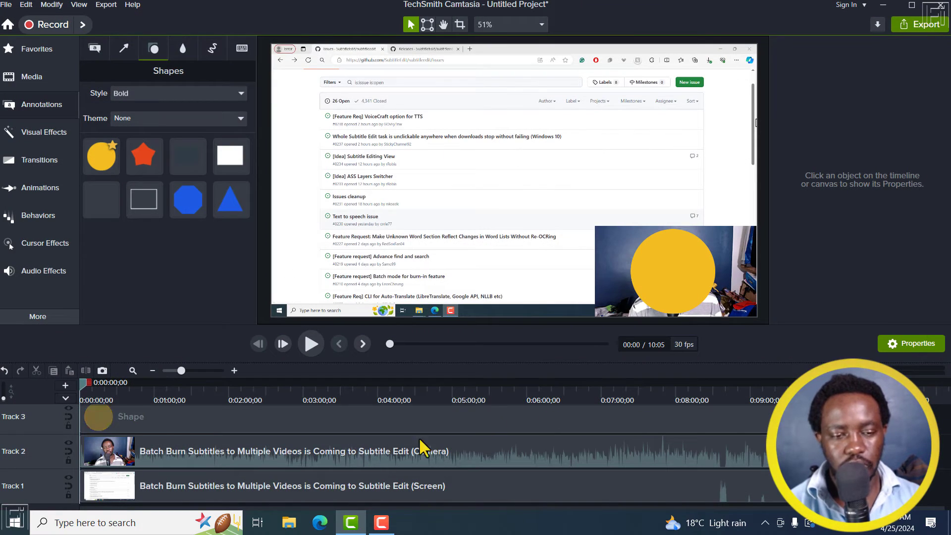
click(67, 409)
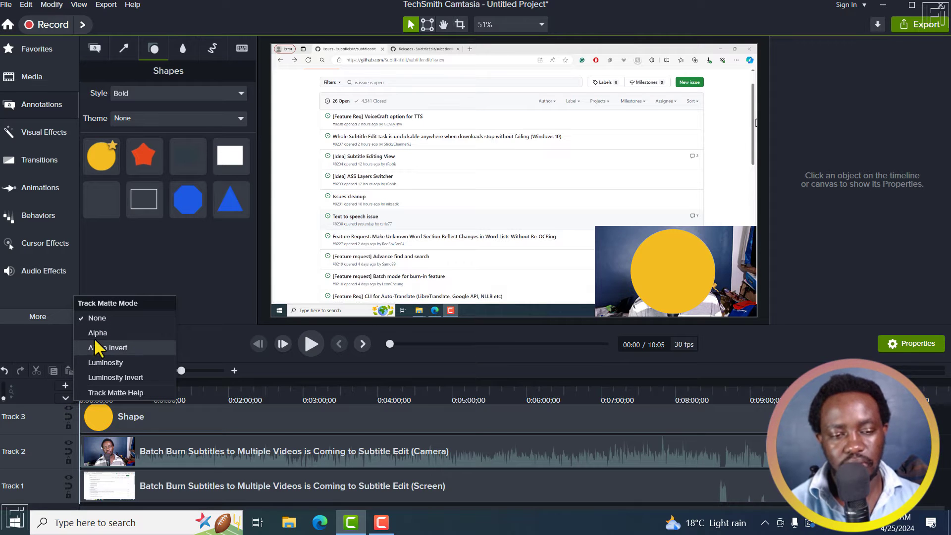
click(99, 333)
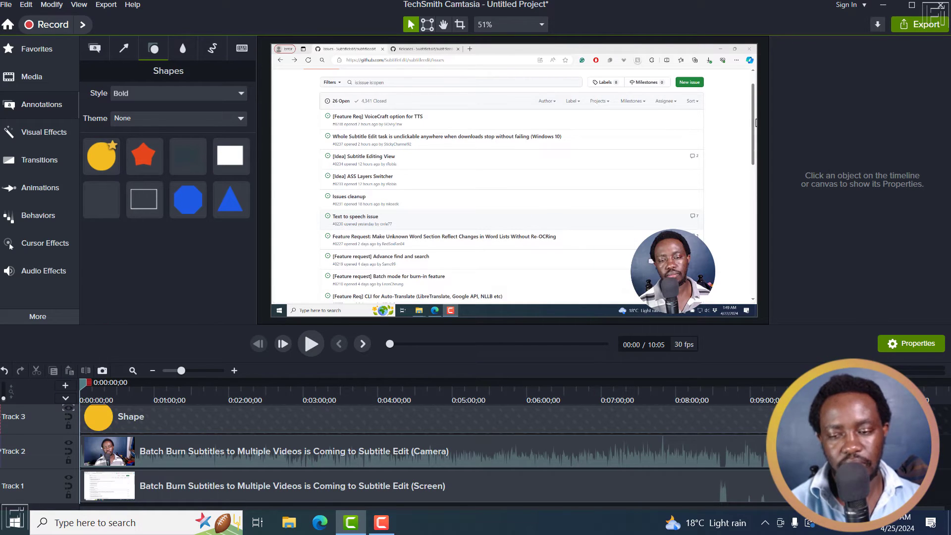
click(779, 417)
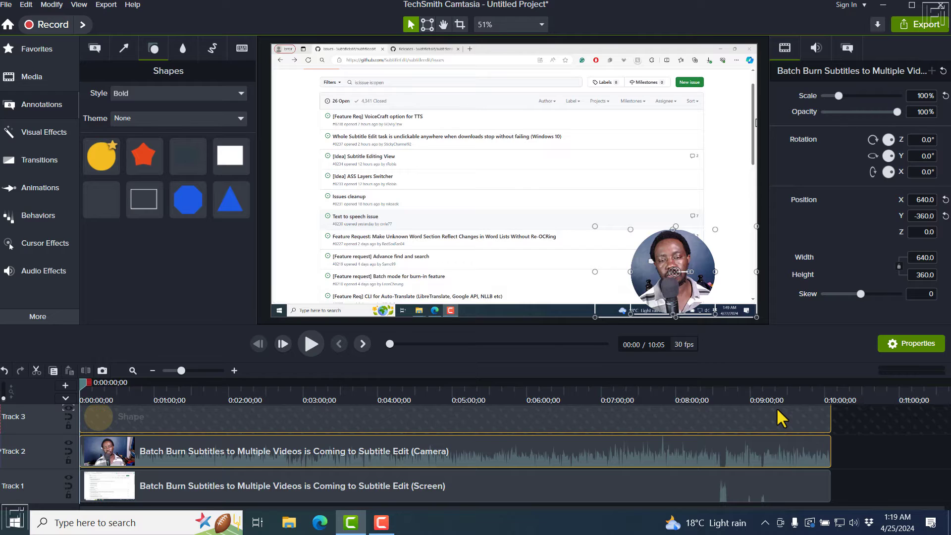
click(857, 420)
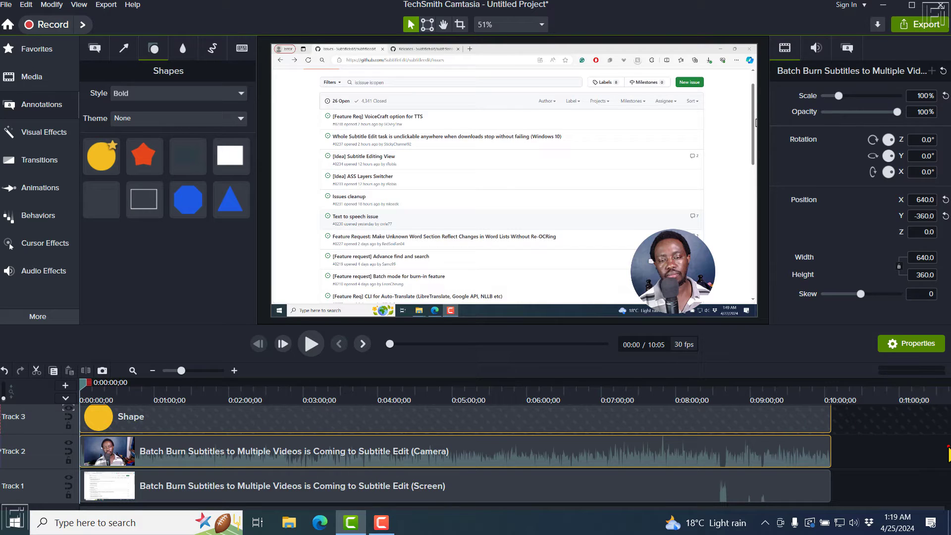
click(947, 449)
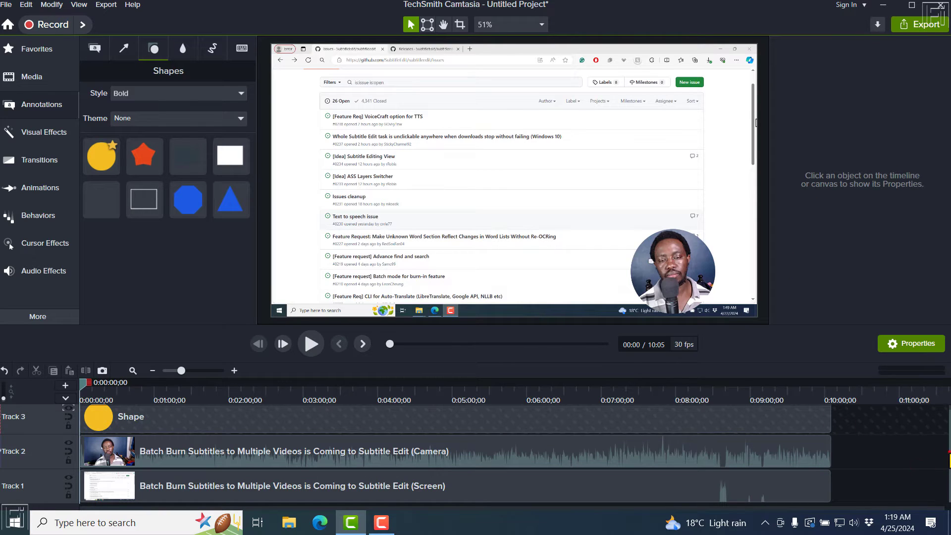
Step: Select the circle shape and camera clips together and group them as Group 1
click(738, 416)
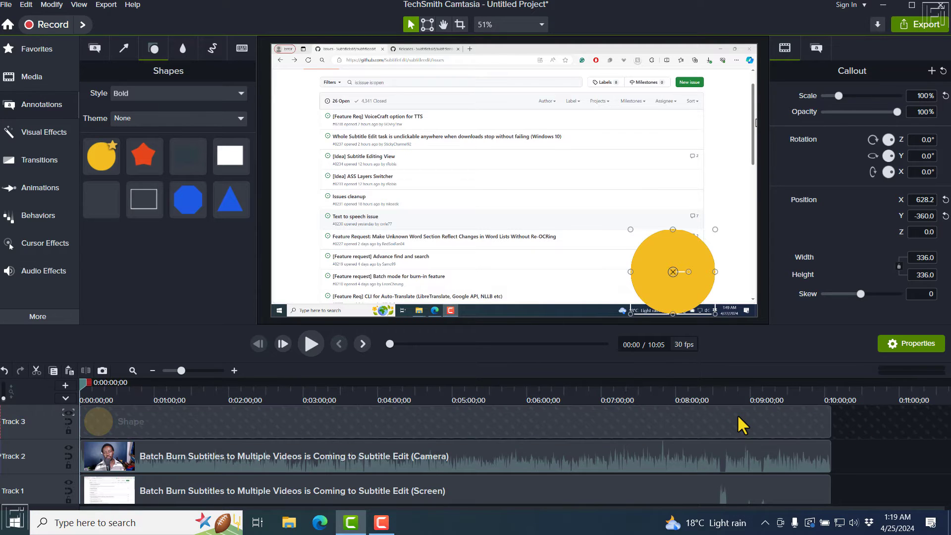
drag(595, 327, 586, 272)
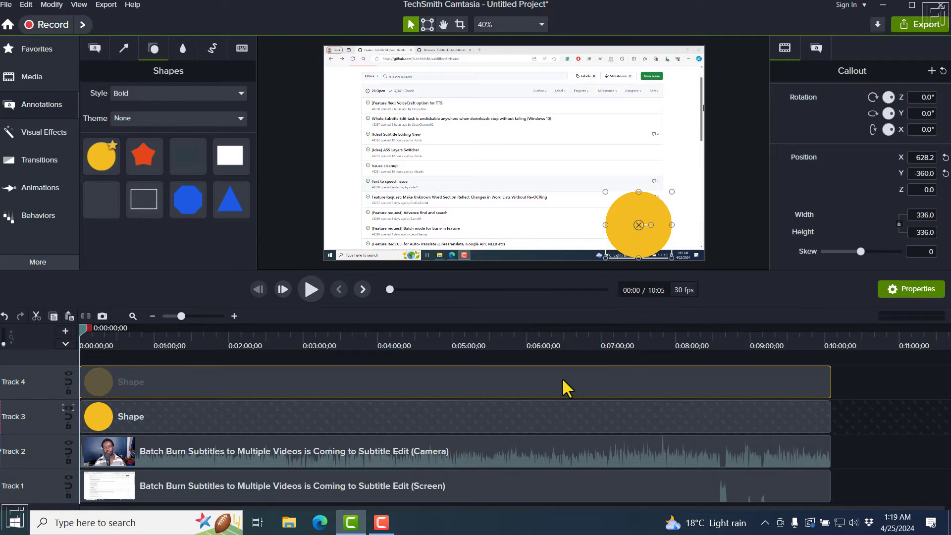
key(ctrl+v)
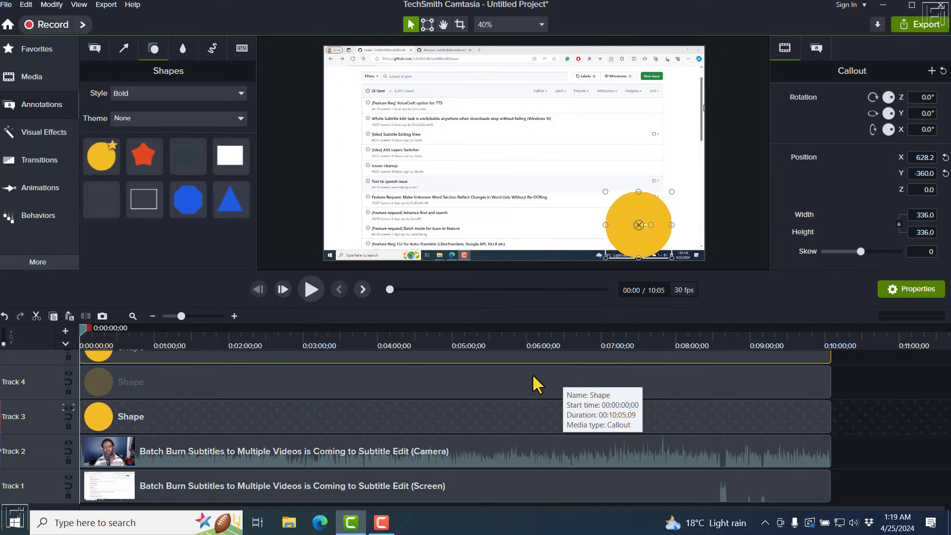
key(ctrl+z)
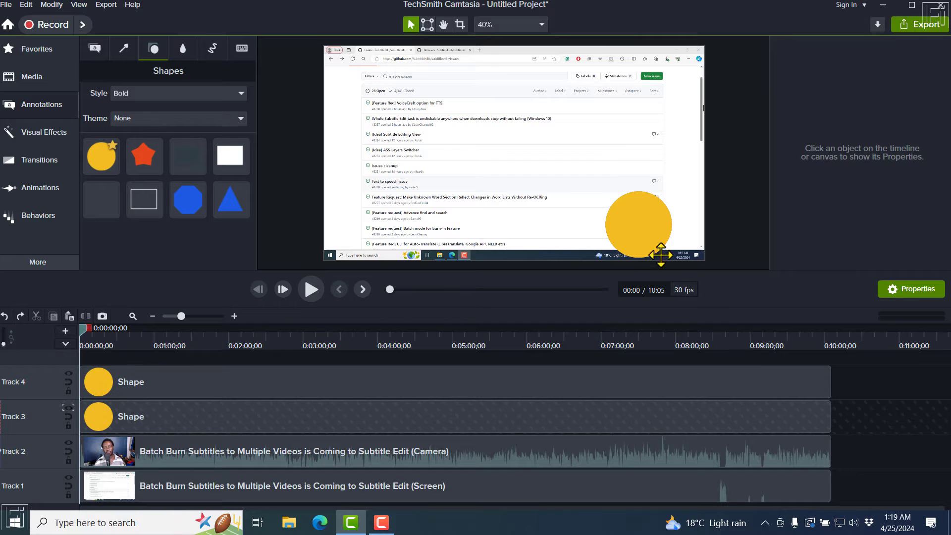
click(855, 378)
drag(862, 425, 795, 441)
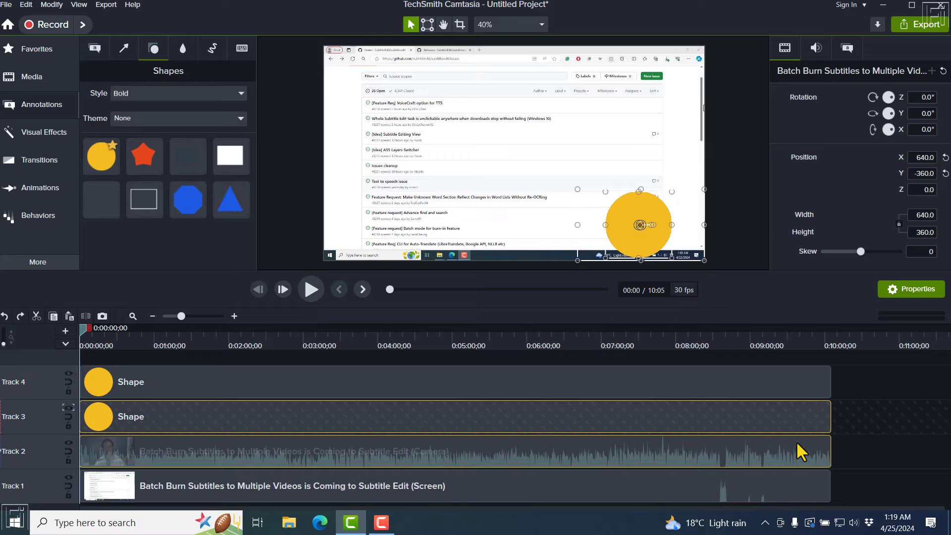
key(ctrl+g)
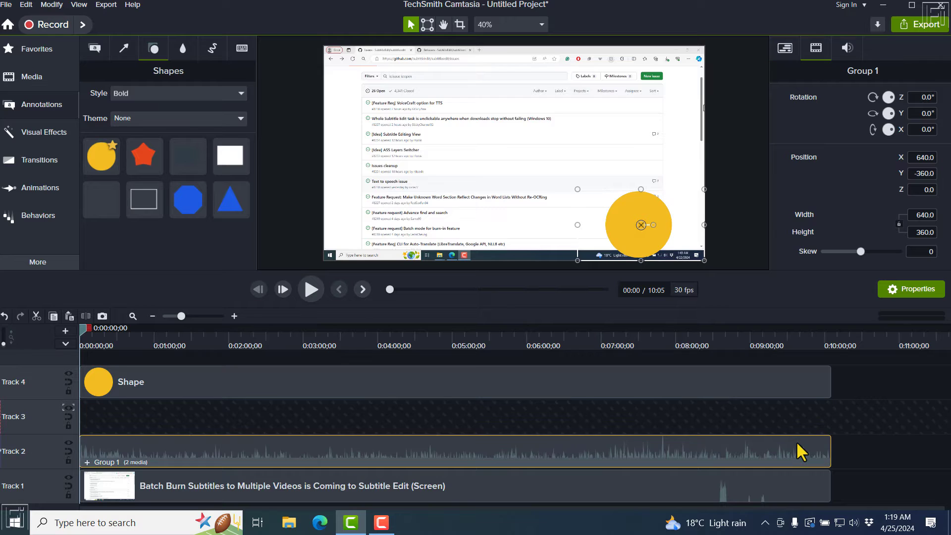
Step: Set Track 3's Track Matte Mode to None and shift the Track 4 circle later
click(67, 406)
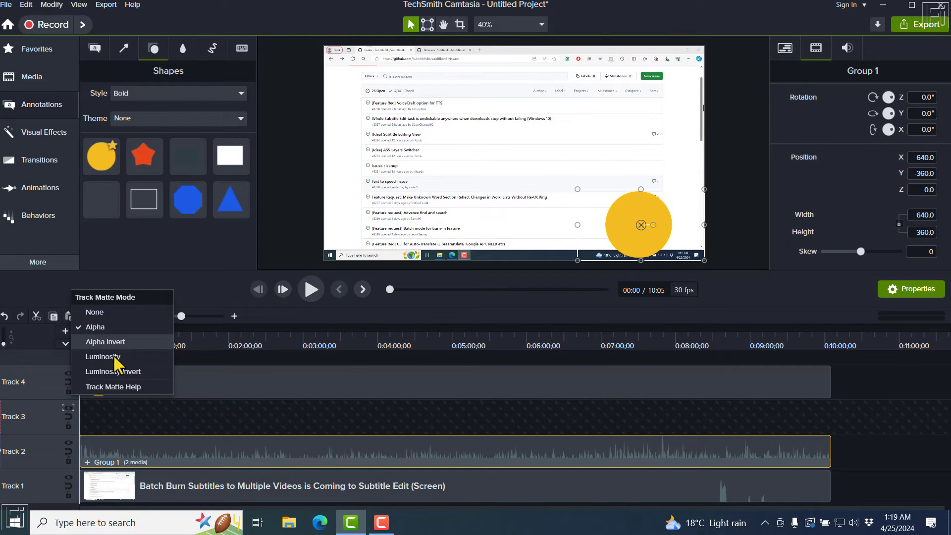
click(90, 313)
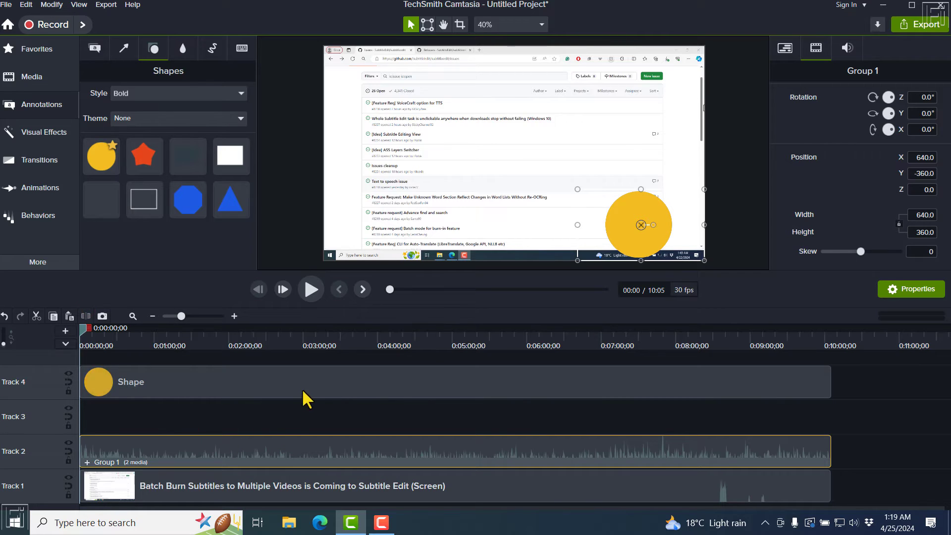
drag(185, 393, 215, 384)
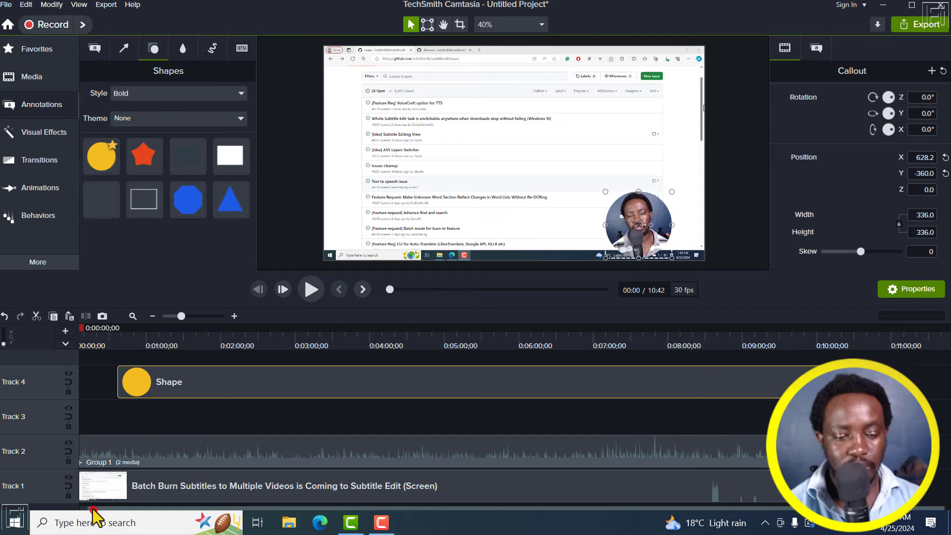
Step: Return the Track 4 circle to 0:00 and add Dynamic Fill 24 from the Library to Track 3
drag(203, 385, 165, 384)
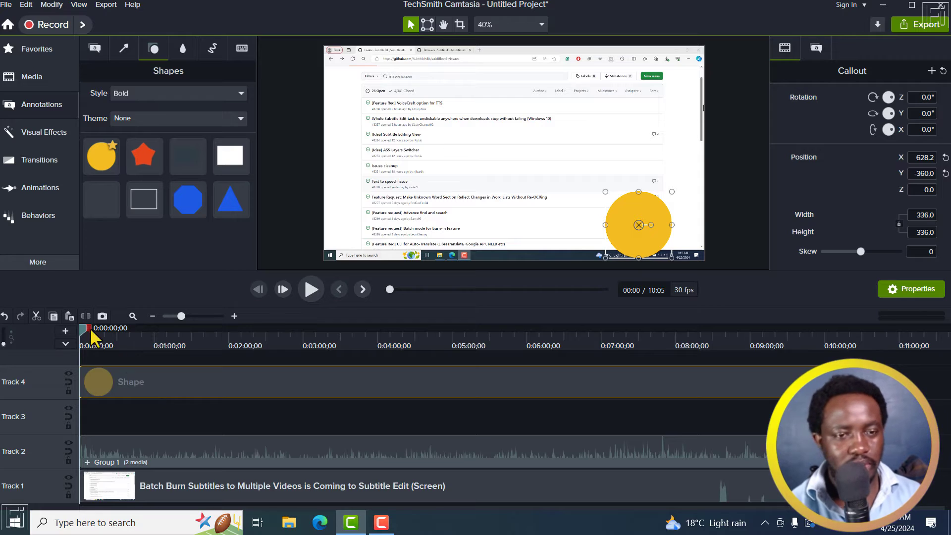
click(23, 84)
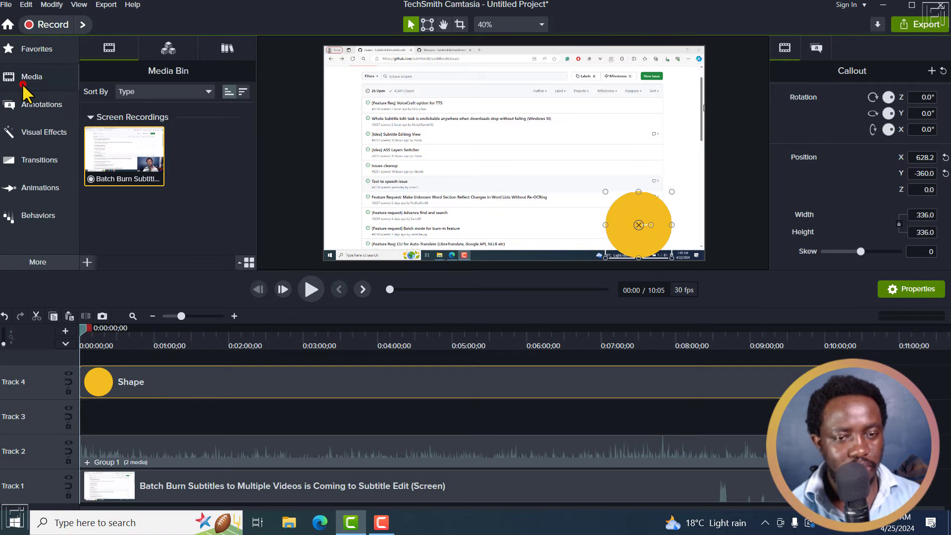
click(227, 53)
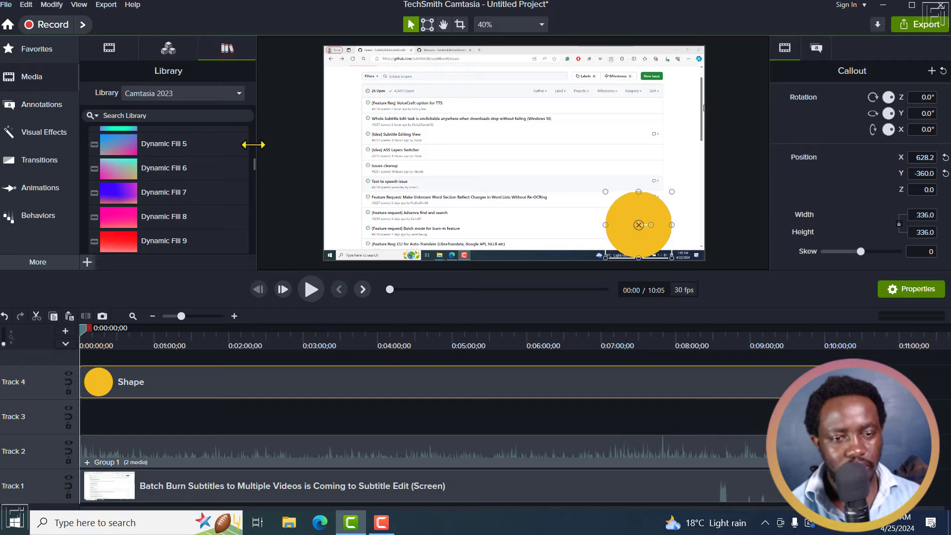
drag(252, 169, 254, 214)
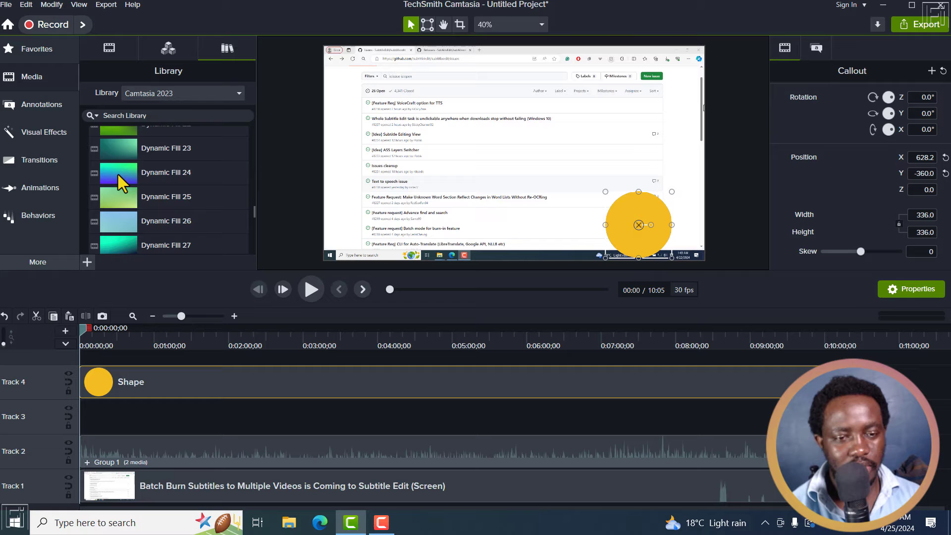
drag(118, 174, 831, 432)
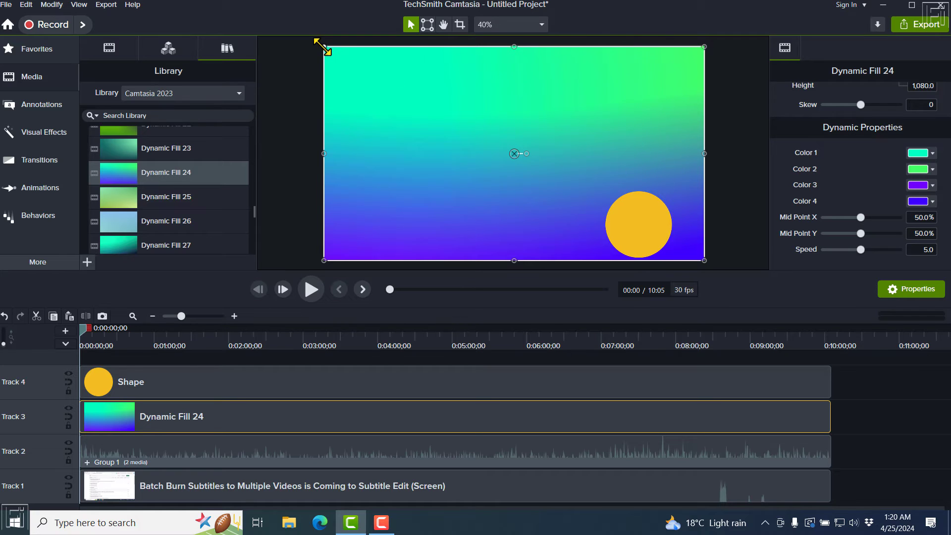
Step: Scale the Dynamic Fill 24 gradient down to a small rectangle behind the yellow circle
drag(323, 48, 574, 211)
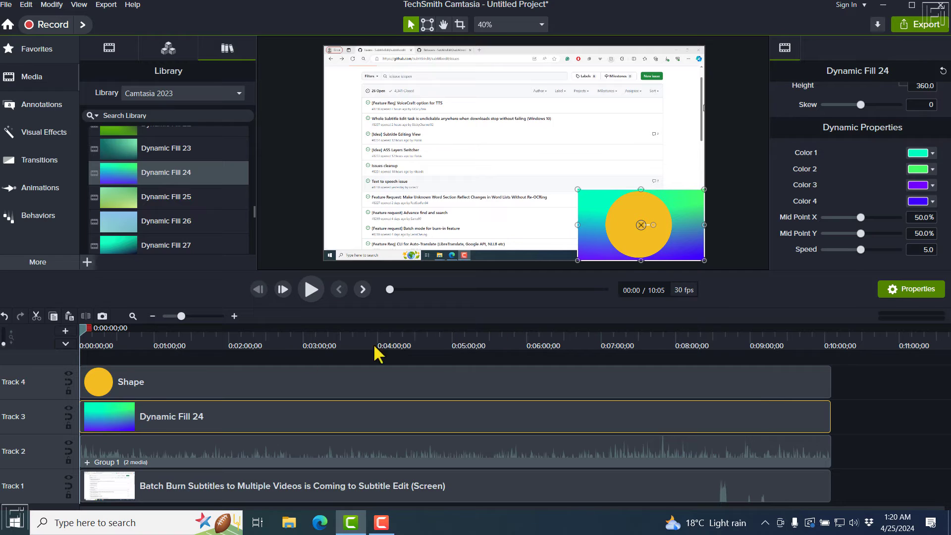
Step: Use the Track 4 circle as an Alpha track matte for the gradient and enlarge it slightly
click(106, 385)
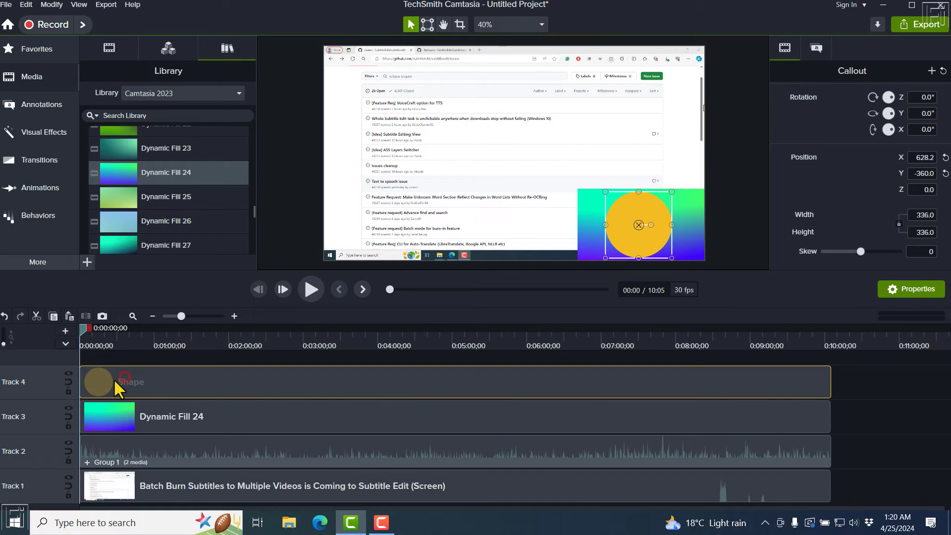
click(68, 373)
click(102, 417)
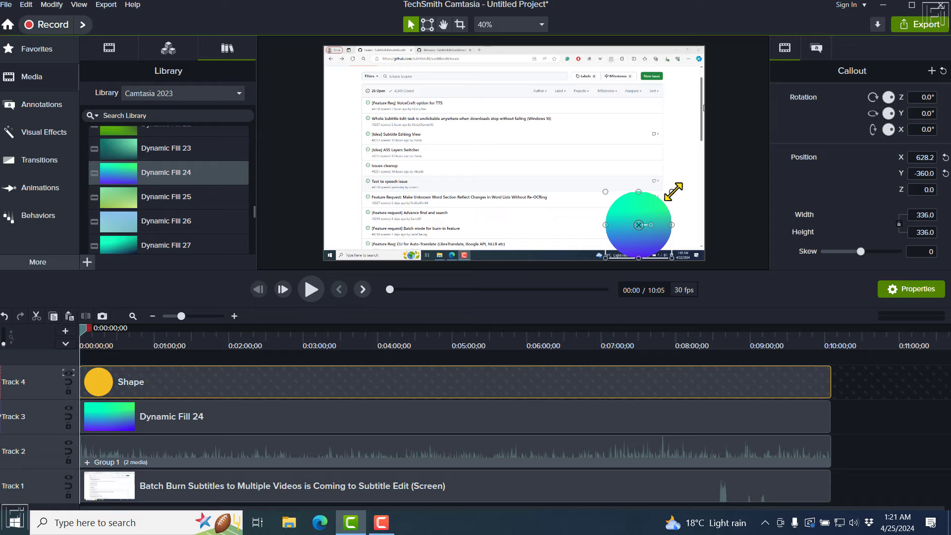
drag(675, 190, 678, 188)
Step: Group the circle and Dynamic Fill 24 as Group 2, then set Track 4's matte mode to None
click(897, 419)
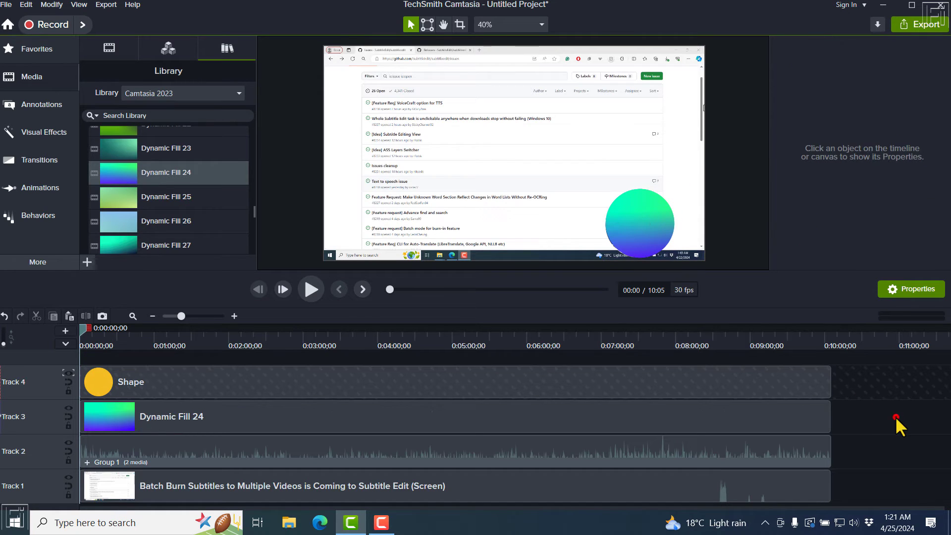
drag(862, 412, 781, 384)
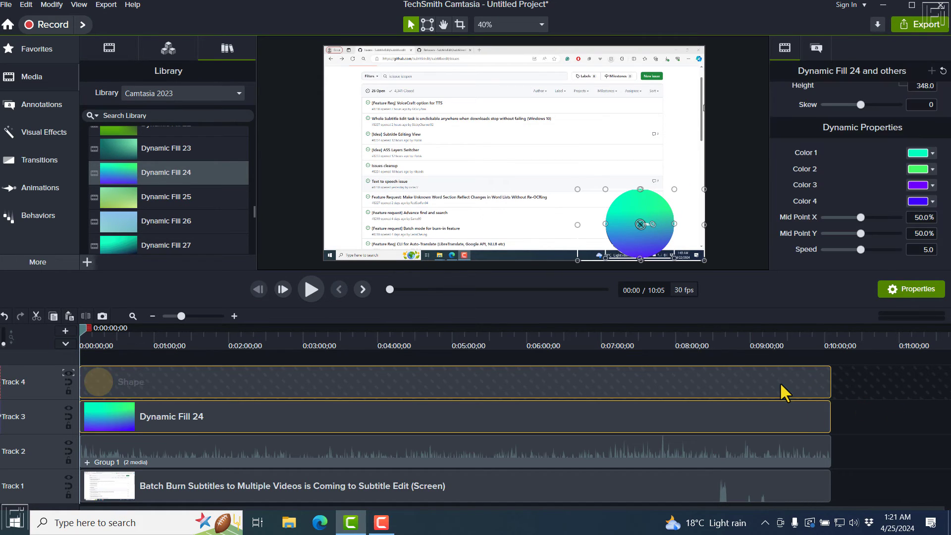
key(ctrl+g)
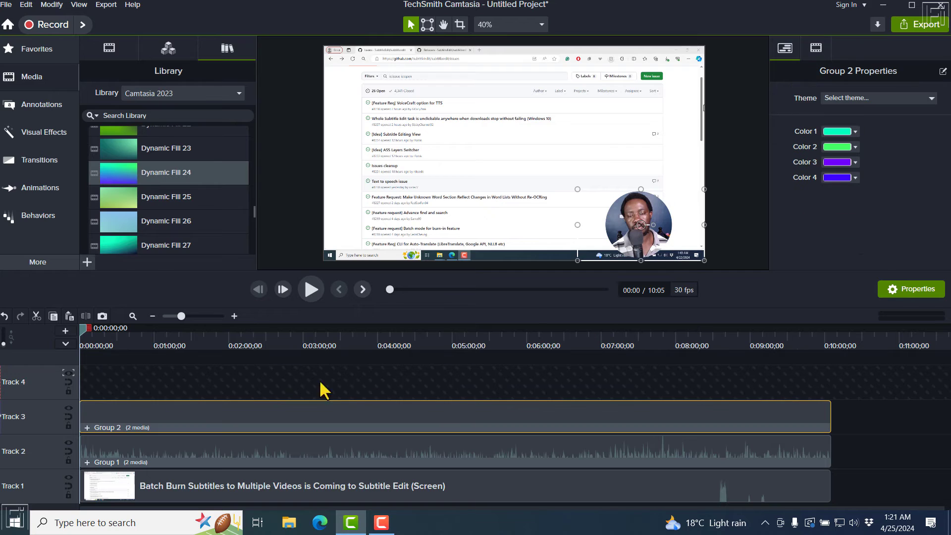
click(68, 376)
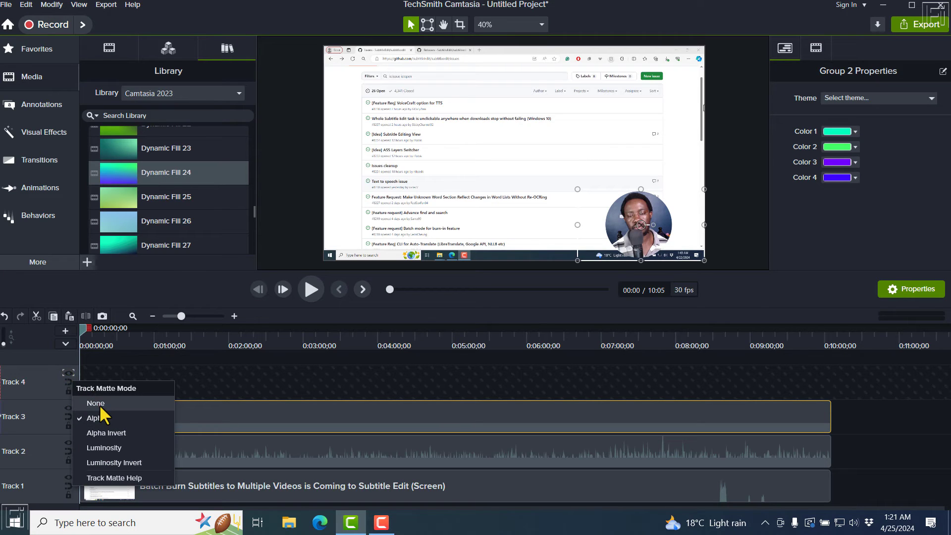
click(99, 404)
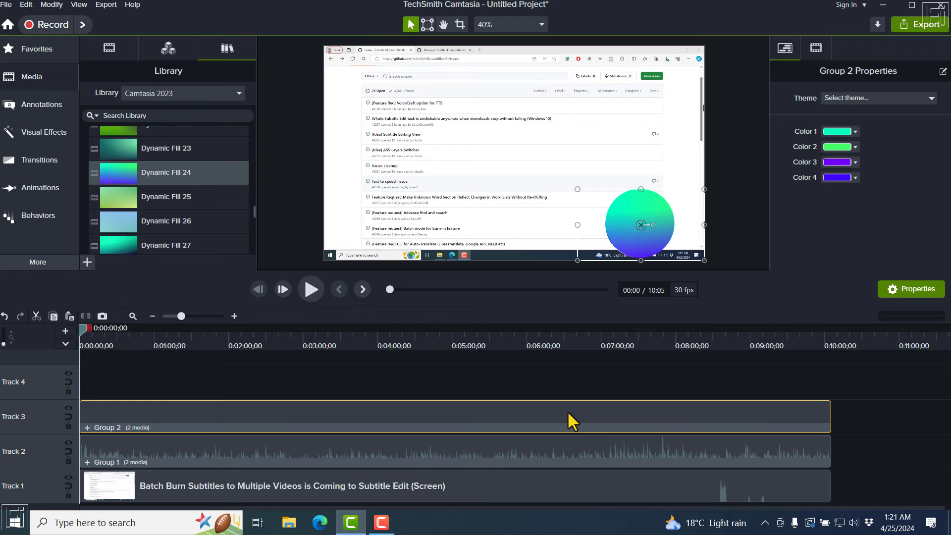
Step: Layer camera Group 1 above gradient Group 2 and scale the gradient circle up to frame it
click(448, 453)
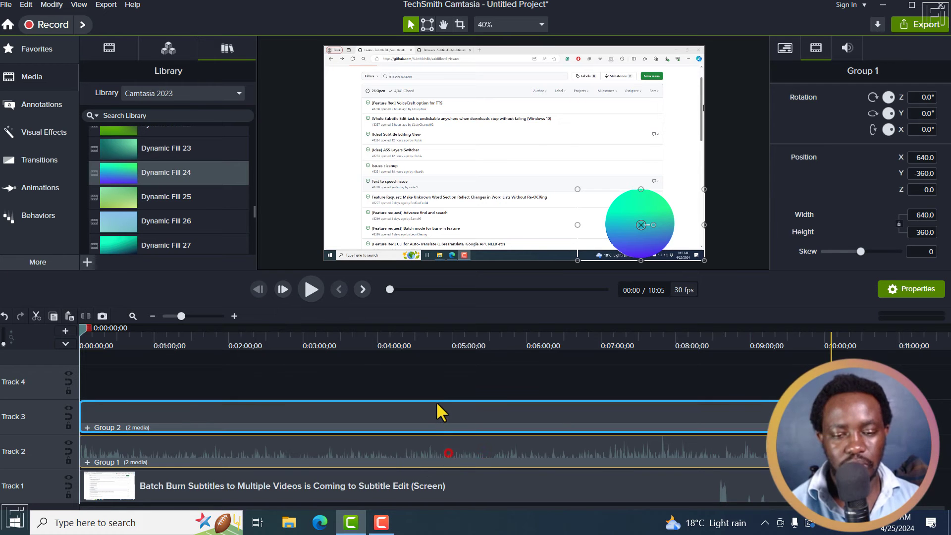
drag(435, 402, 436, 385)
drag(498, 452, 423, 444)
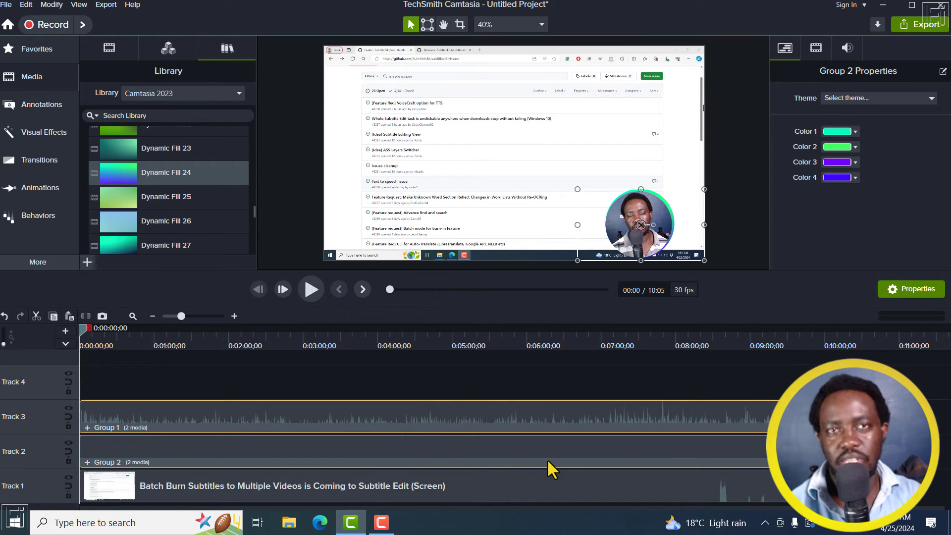
click(510, 455)
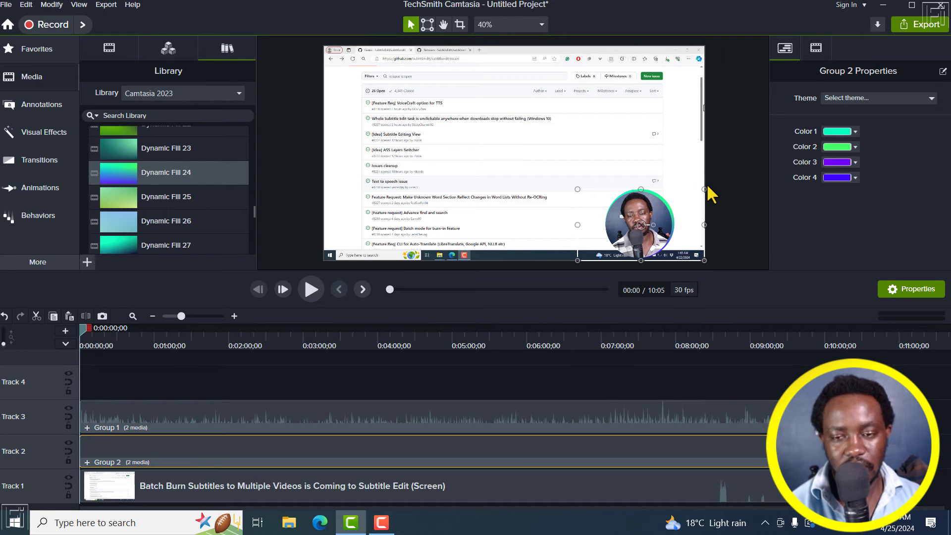
mouse_move(703, 189)
mouse_down()
mouse_move(719, 179)
mouse_move(703, 189)
mouse_up()
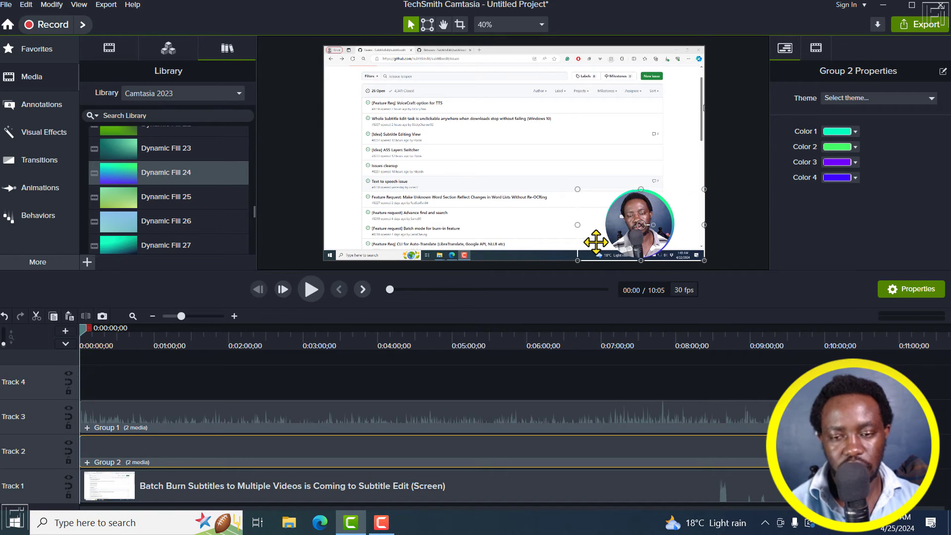
Step: Nudge the webcam circle group left, then back right to X 640
click(622, 230)
key(Left)
key(Left)
key(Left)
key(Left)
key(Left)
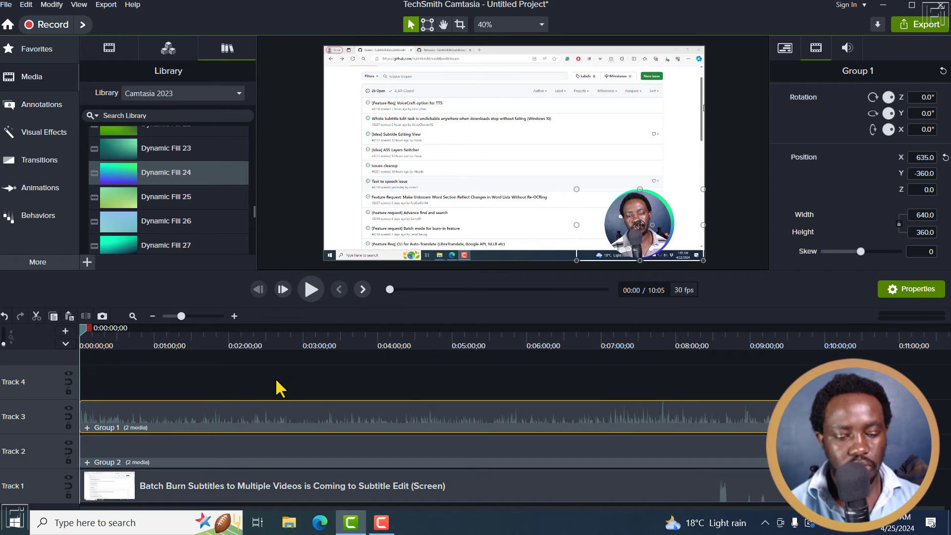
key(Right)
key(Right)
key(Right)
key(Right)
key(Right)
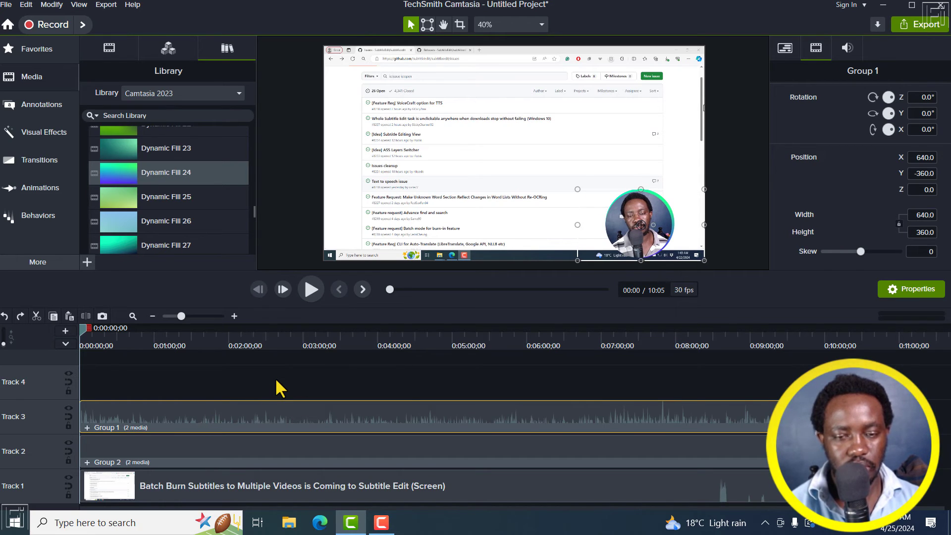
Step: Hide the webcam track, enlarge the gradient ring slightly, then show the webcam track again
click(68, 408)
click(623, 222)
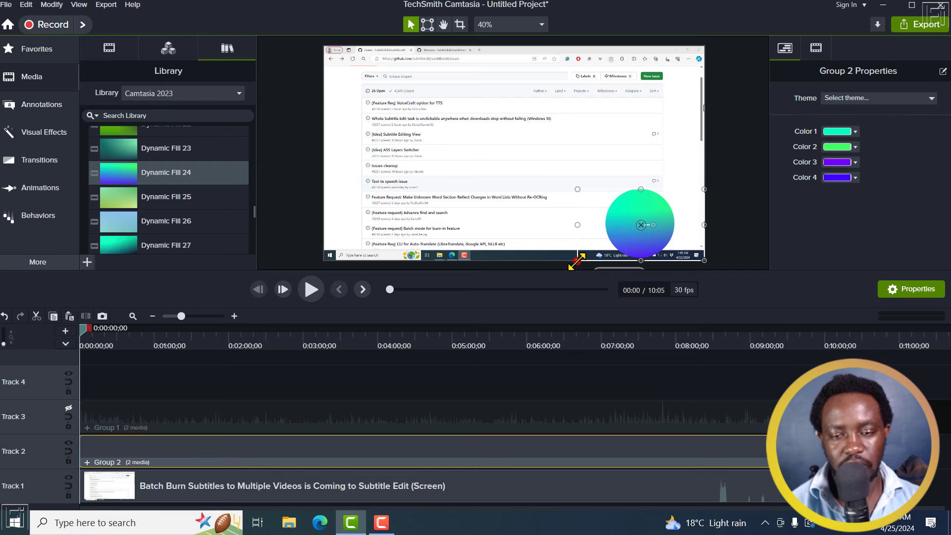
drag(577, 261, 565, 269)
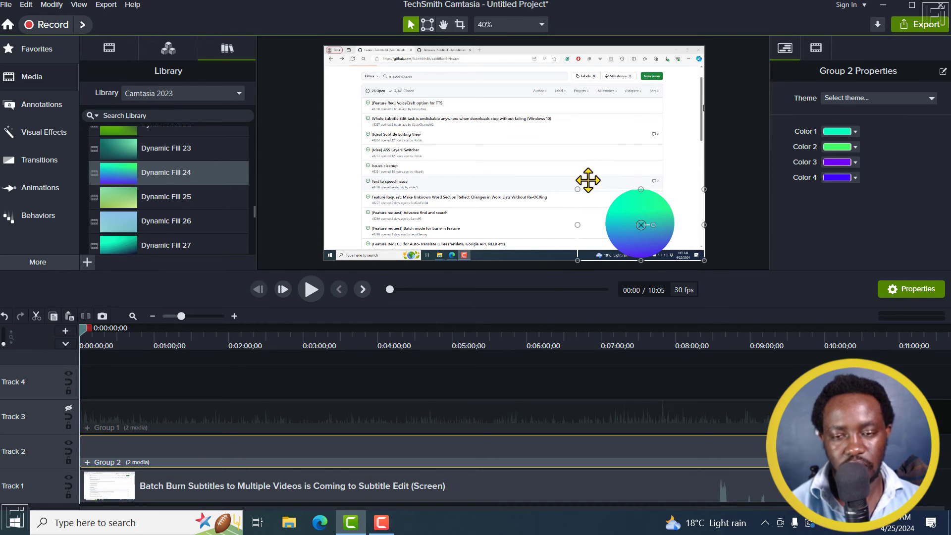
drag(577, 189, 567, 186)
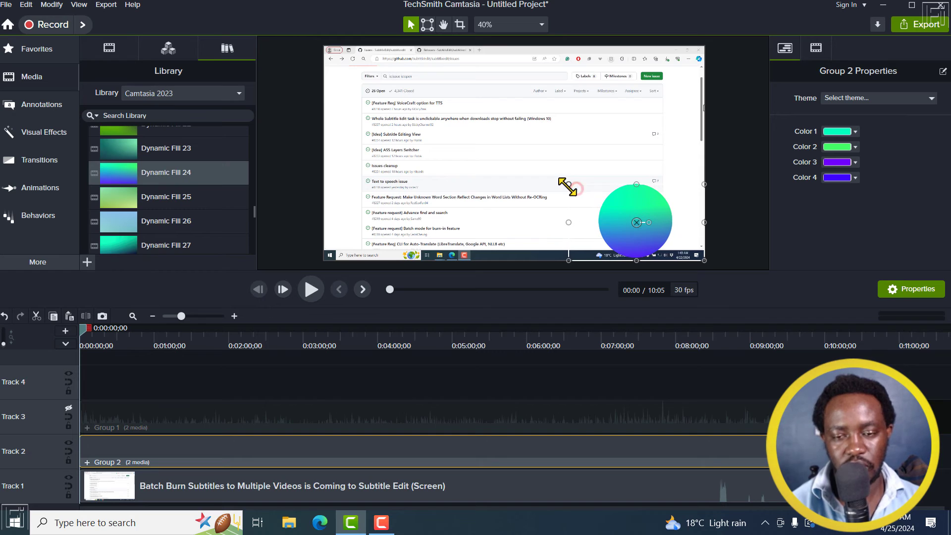
click(68, 408)
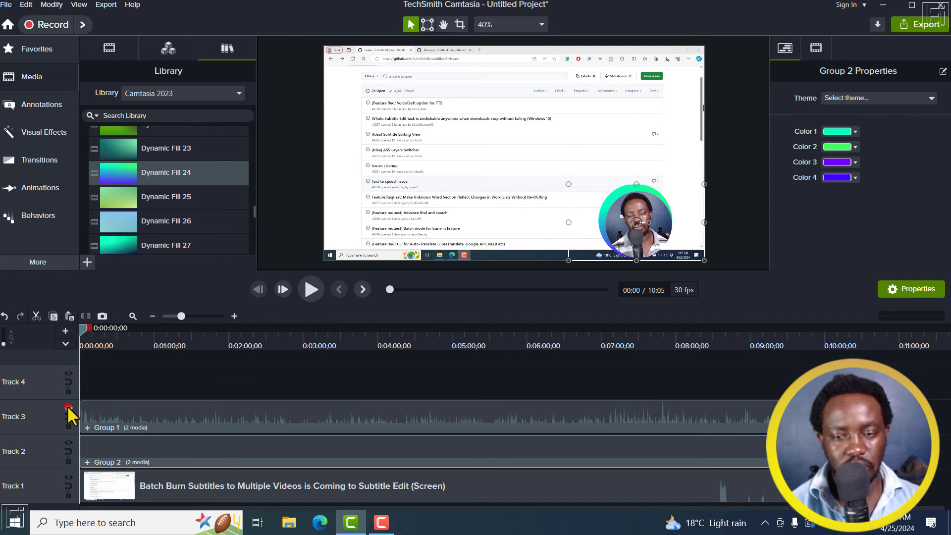
Step: Move the webcam circle to X 625, Y -342.5, centred in the ring, then select both groups
click(624, 220)
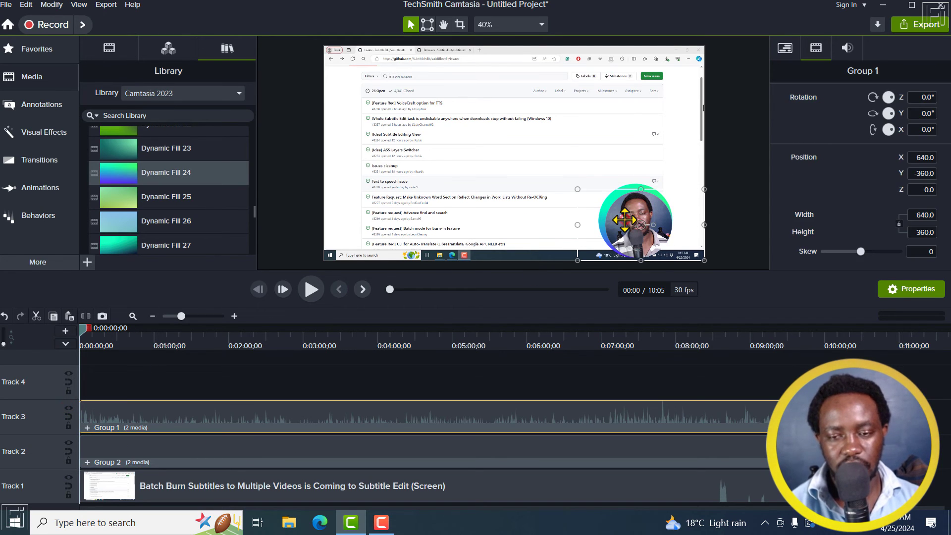
drag(624, 219, 622, 218)
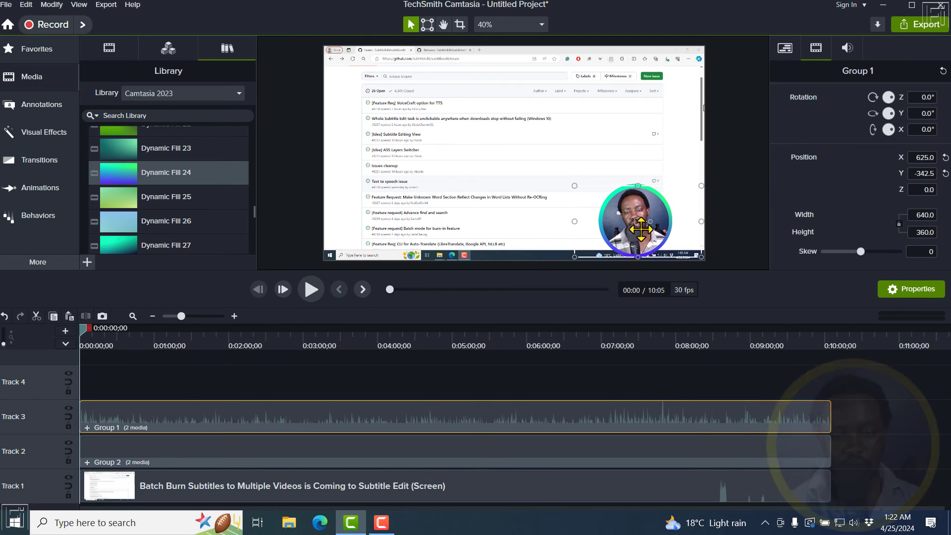
click(878, 411)
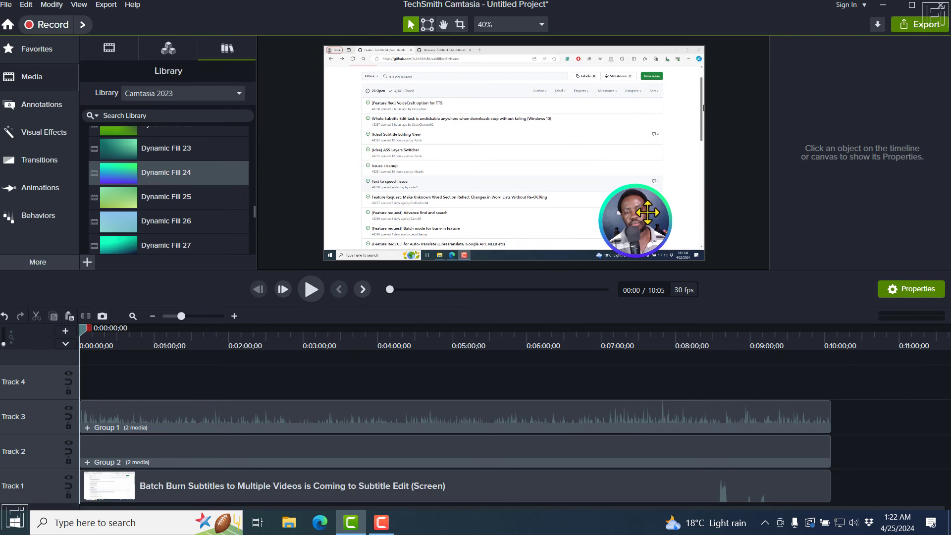
drag(885, 433, 810, 424)
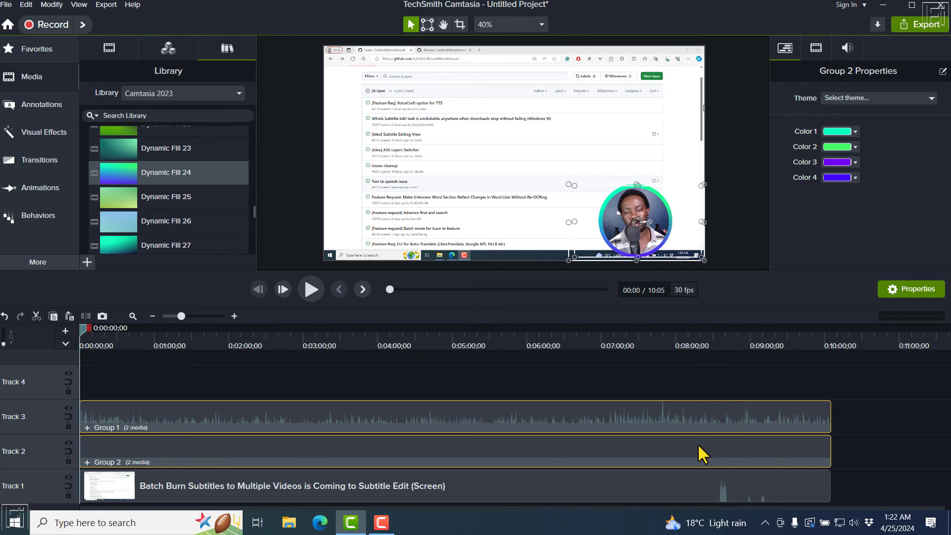
Step: Change Group 2's gradient Color 1 from aqua to yellow-green #CCFF00
click(661, 451)
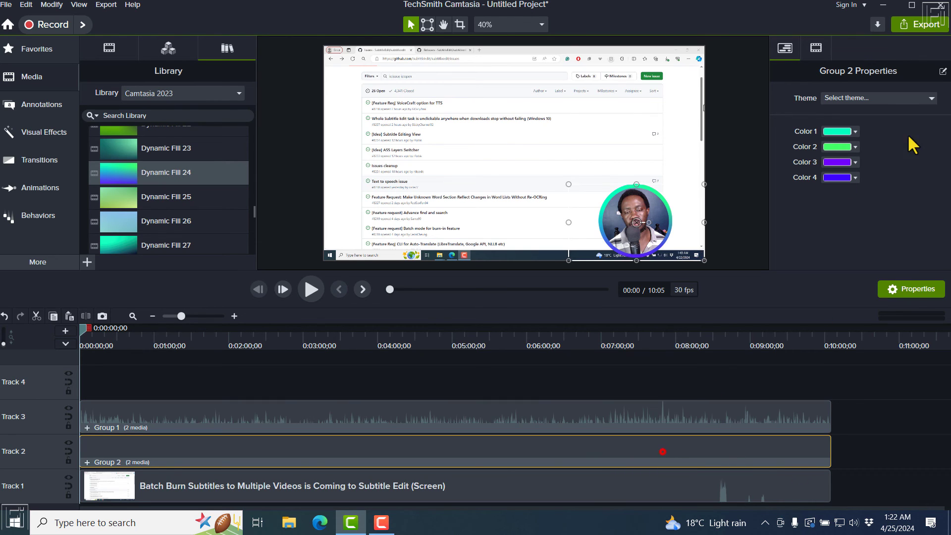
click(837, 131)
click(885, 246)
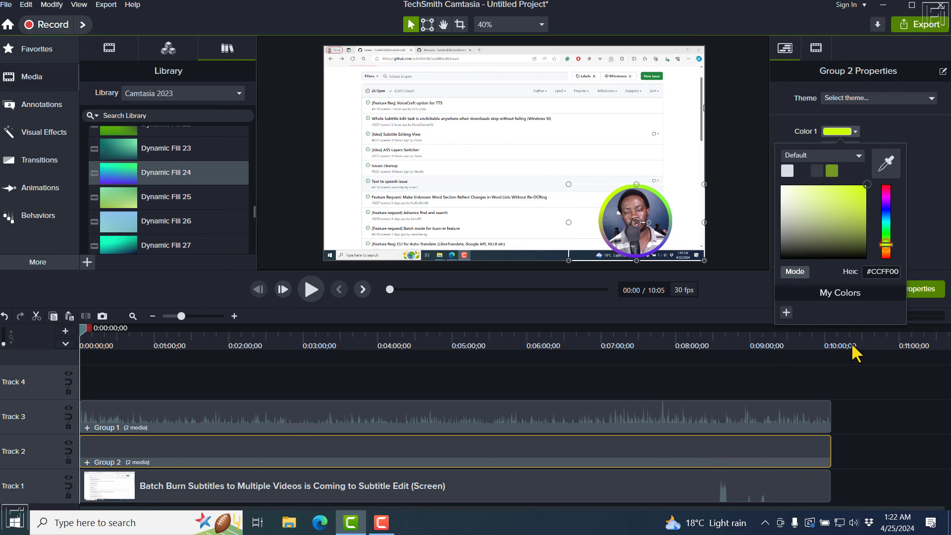
click(97, 425)
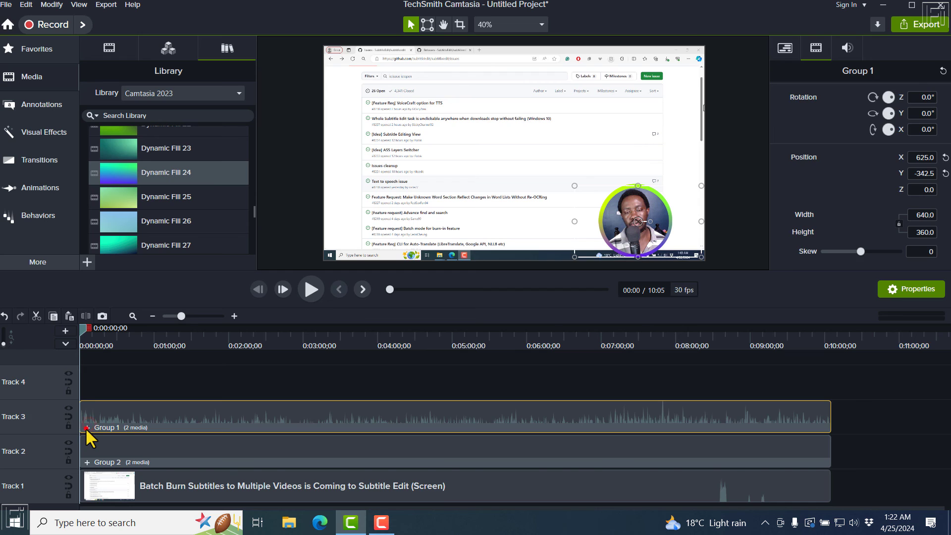
Step: Inside Group 1, drag the camera clip's audio gain down to 0% to mute it
click(86, 428)
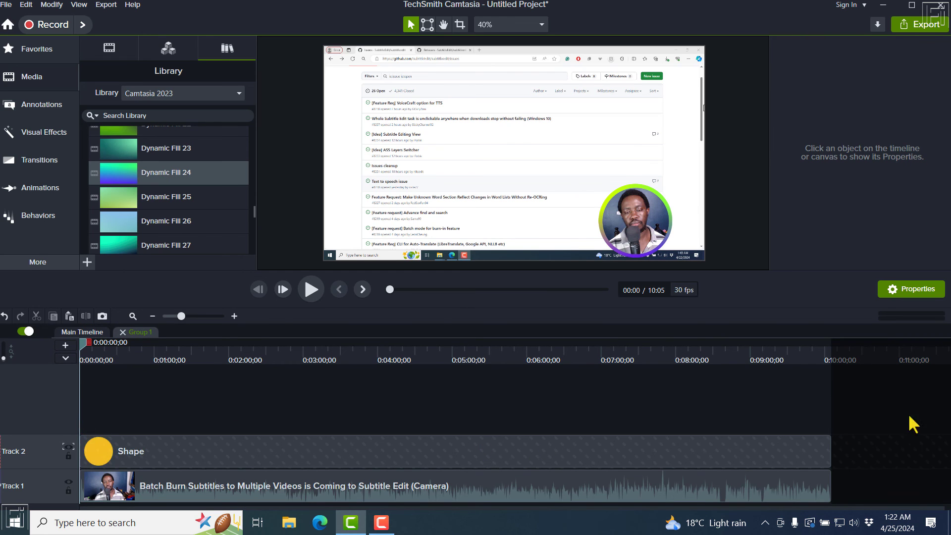
click(220, 489)
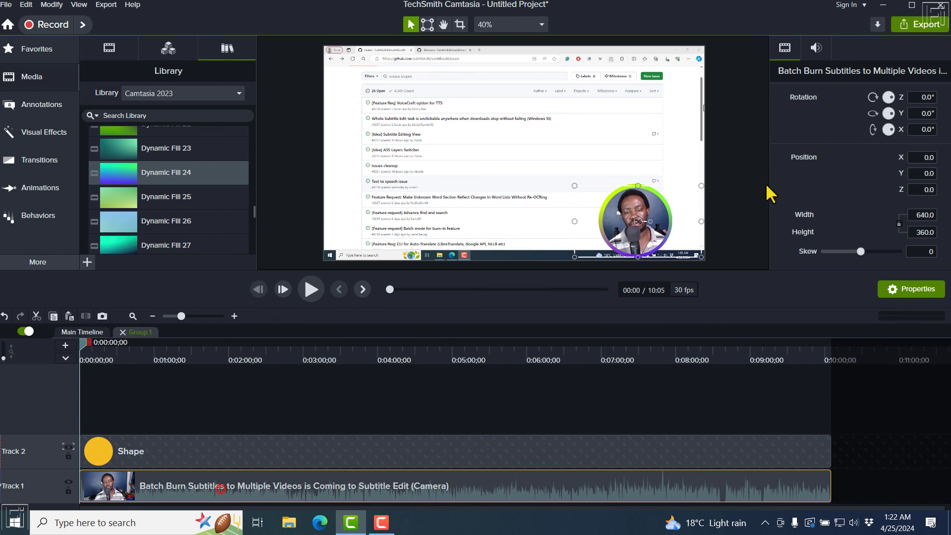
click(818, 50)
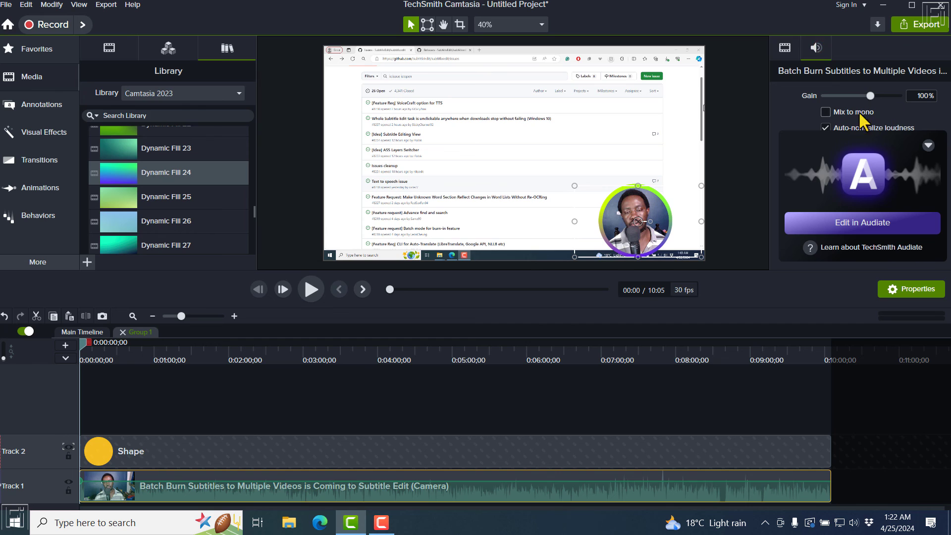
drag(870, 96, 783, 106)
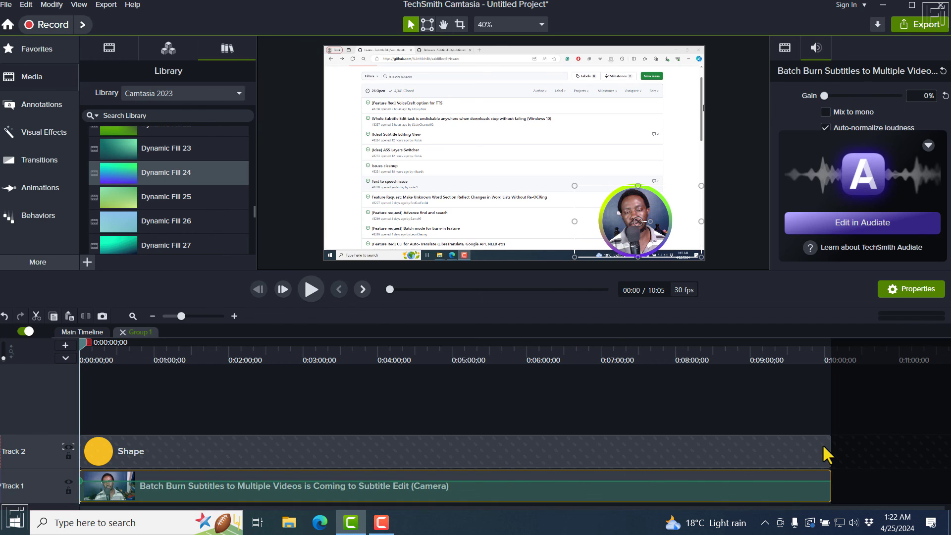
click(858, 427)
click(790, 405)
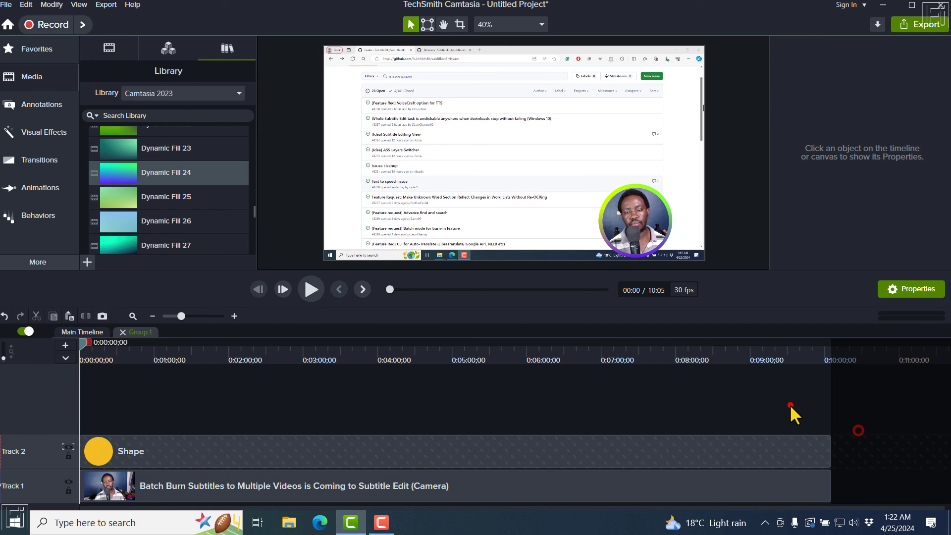
Step: Return to the Main Timeline and play the preview to check the ringed, muted webcam
click(123, 333)
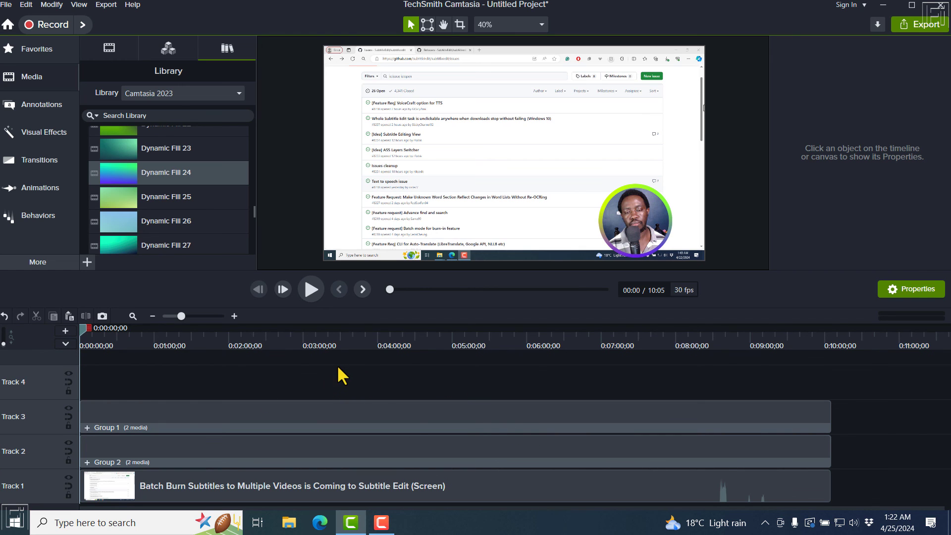
key(space)
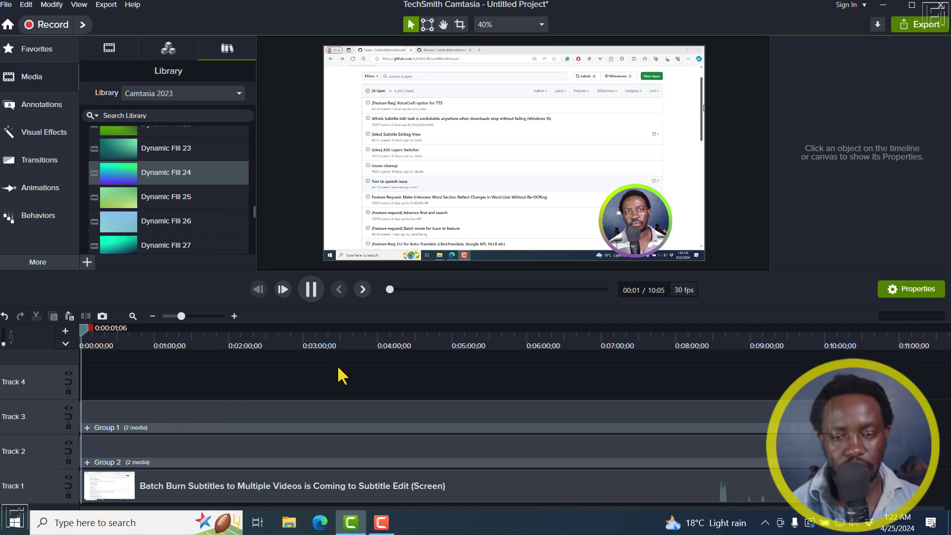